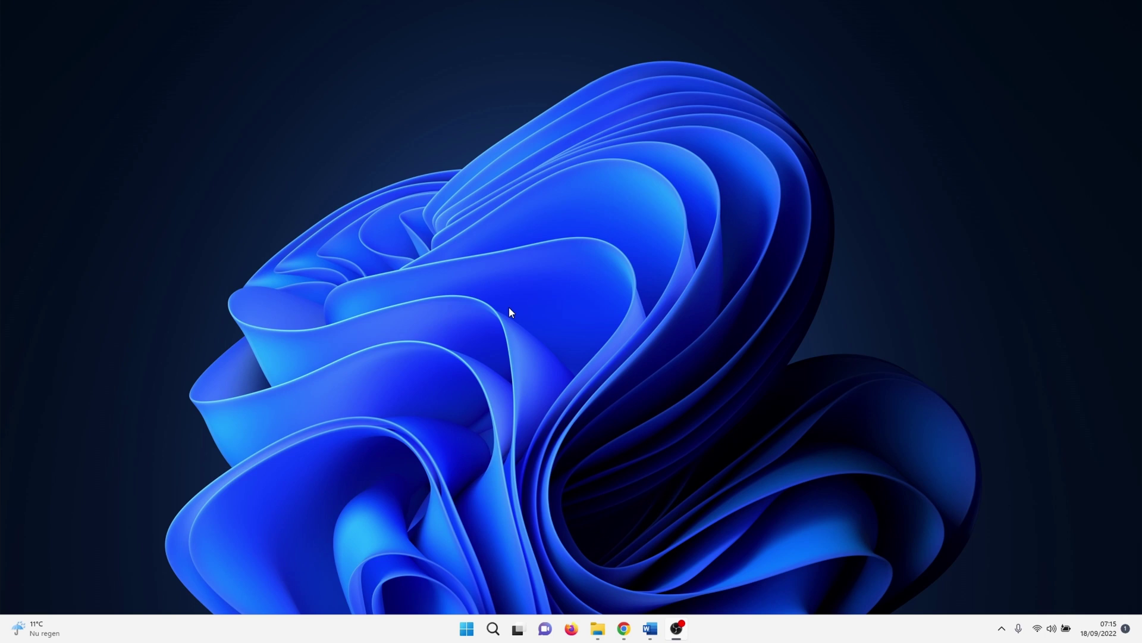
With Undeletable.txt selected in Examples, start a Notepad document containing 'jufipsdouysefknvjsvb'.
{"action": "left_click", "coordinate": [600, 626]}
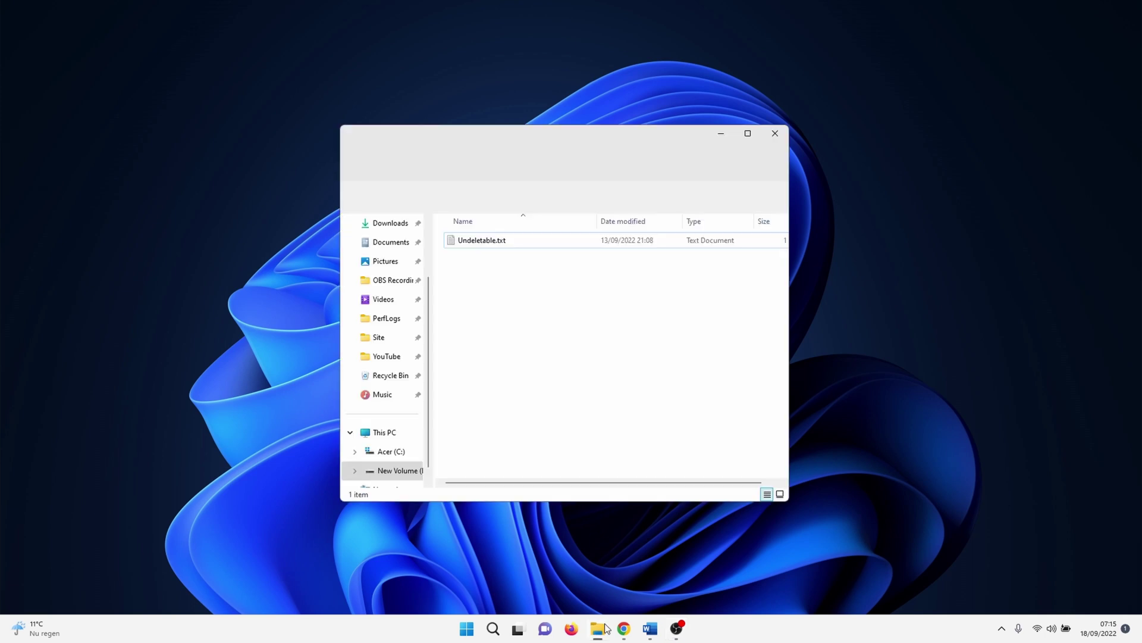
{"action": "left_click", "coordinate": [507, 239]}
{"action": "left_click", "coordinate": [493, 628]}
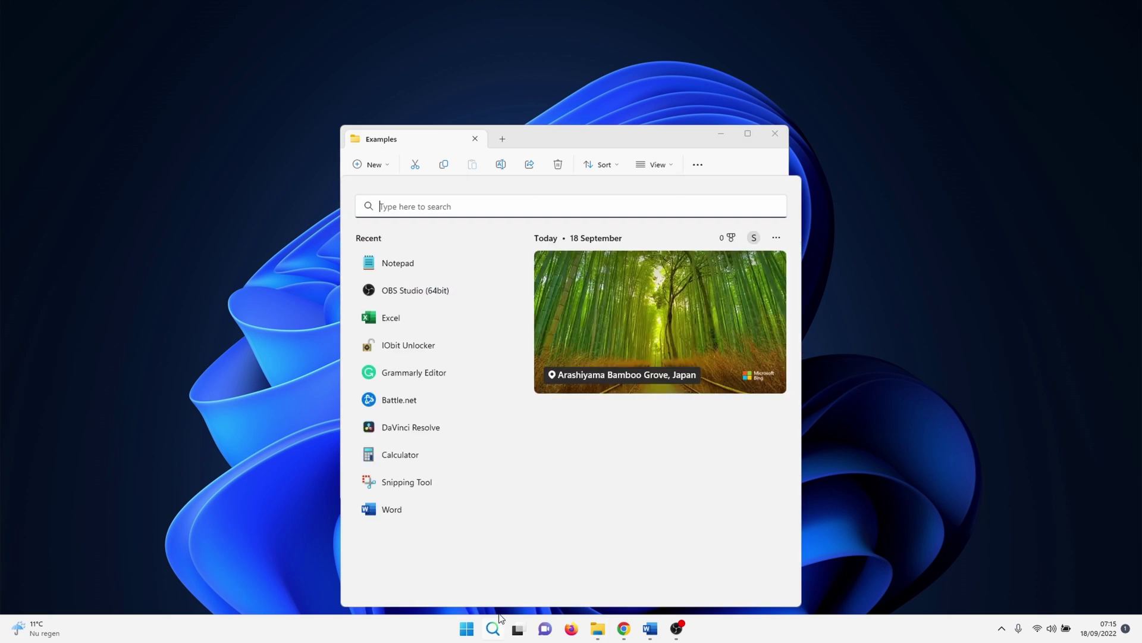
{"action": "type", "text": "notepad"}
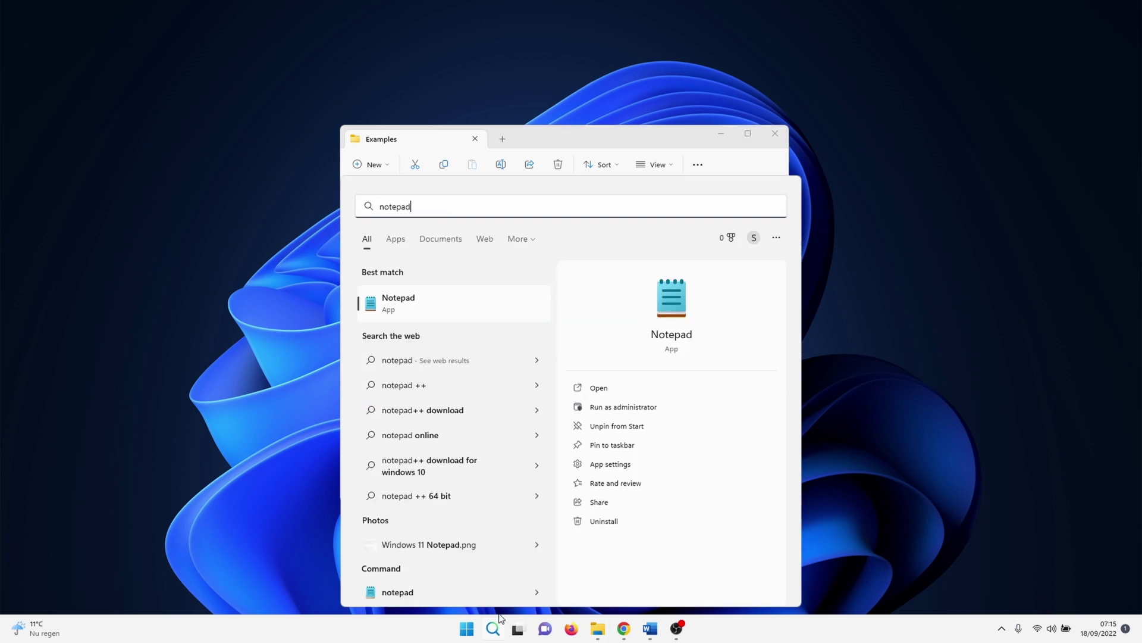
{"action": "left_click", "coordinate": [497, 314]}
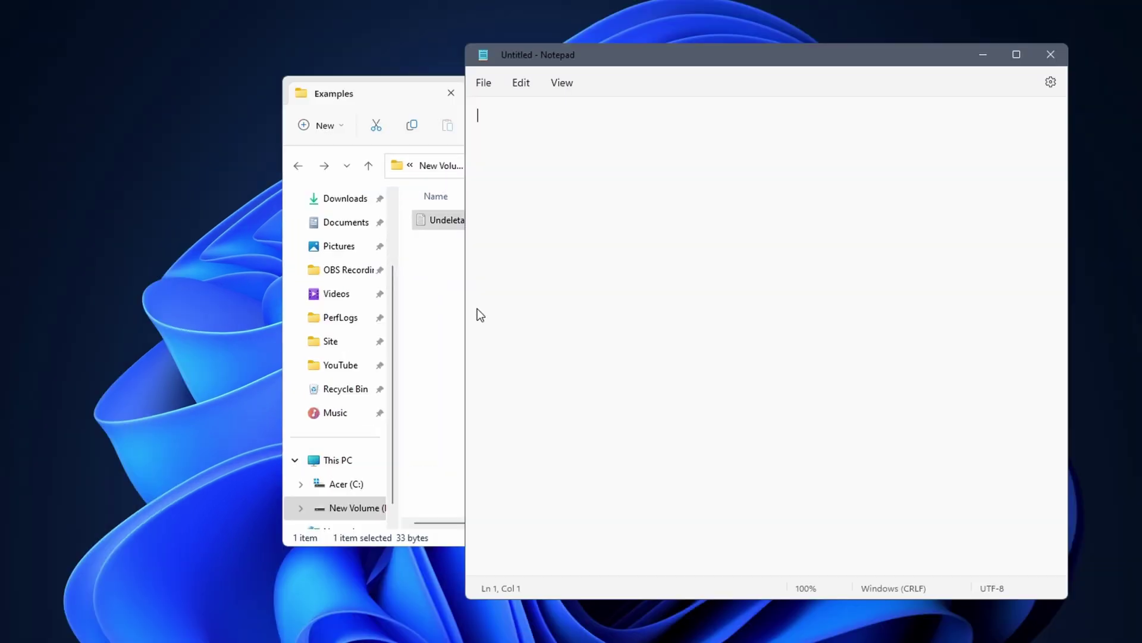
{"action": "type", "text": "jufipsdouysefknvjsvb"}
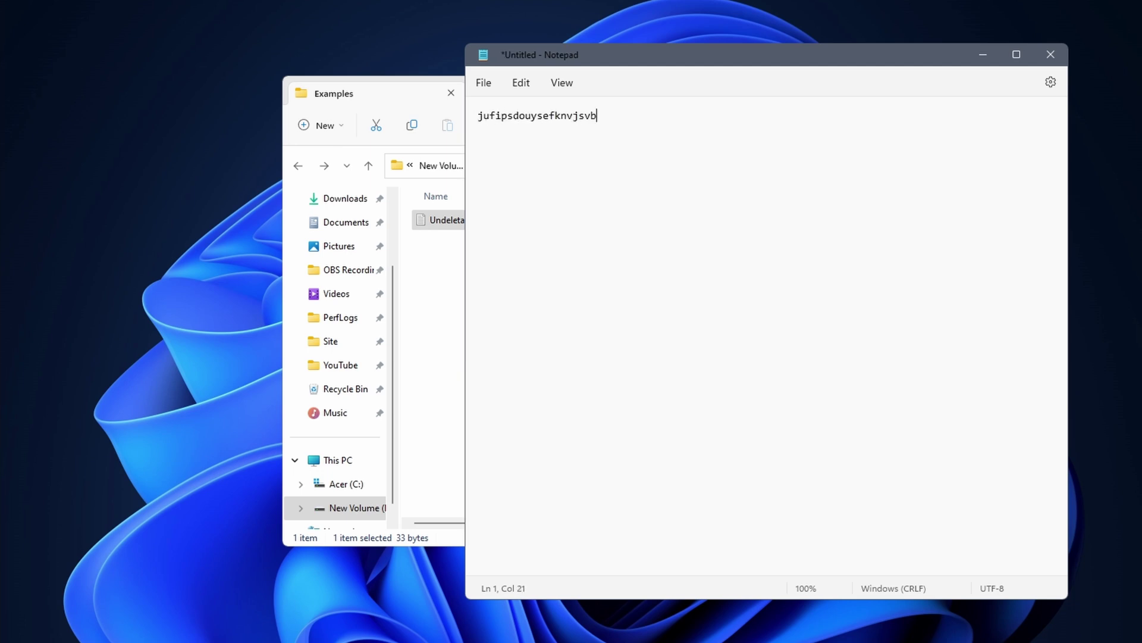
{"action": "left_click", "coordinate": [484, 82]}
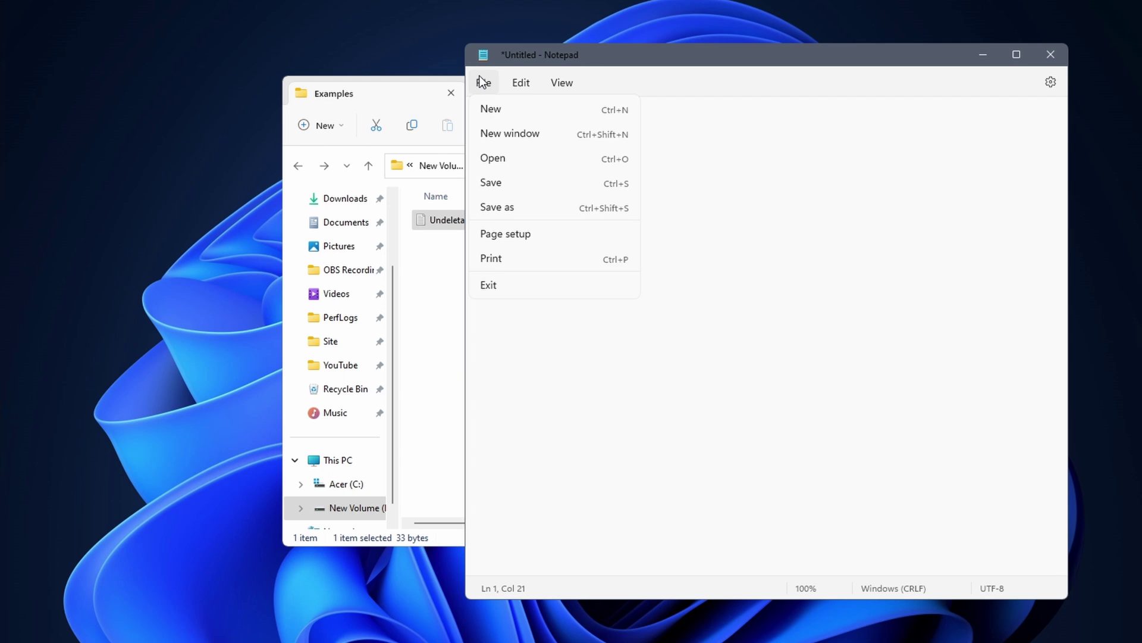
Save the text as "Undeletable.txt" (All files type) in D:\Examples, replacing the original.
{"action": "left_click", "coordinate": [527, 209]}
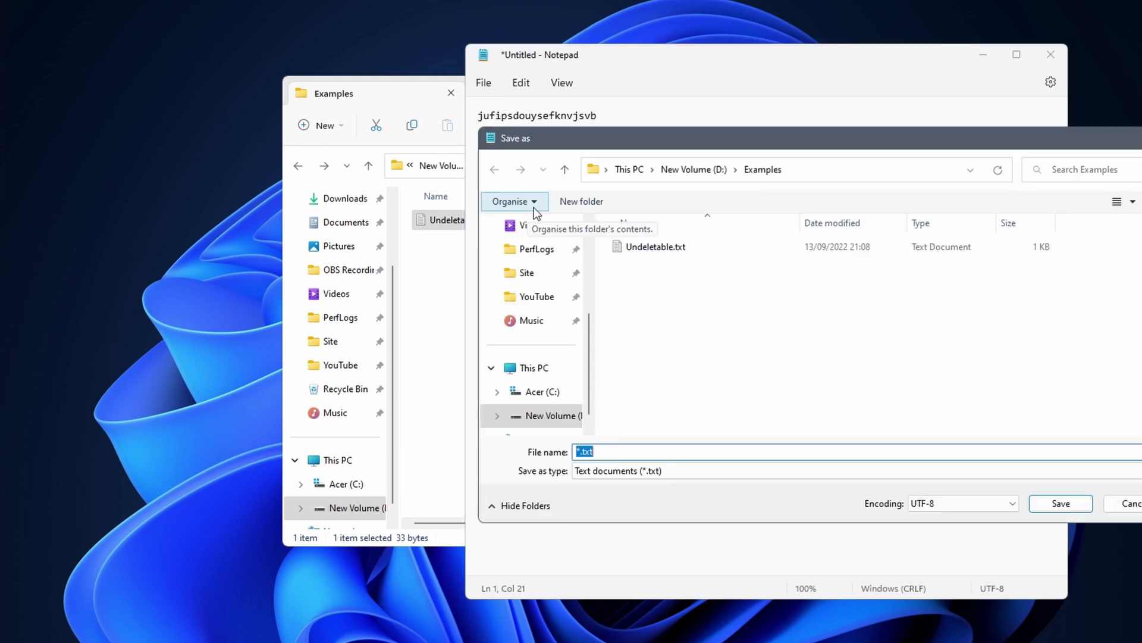
{"action": "left_click", "coordinate": [813, 169]}
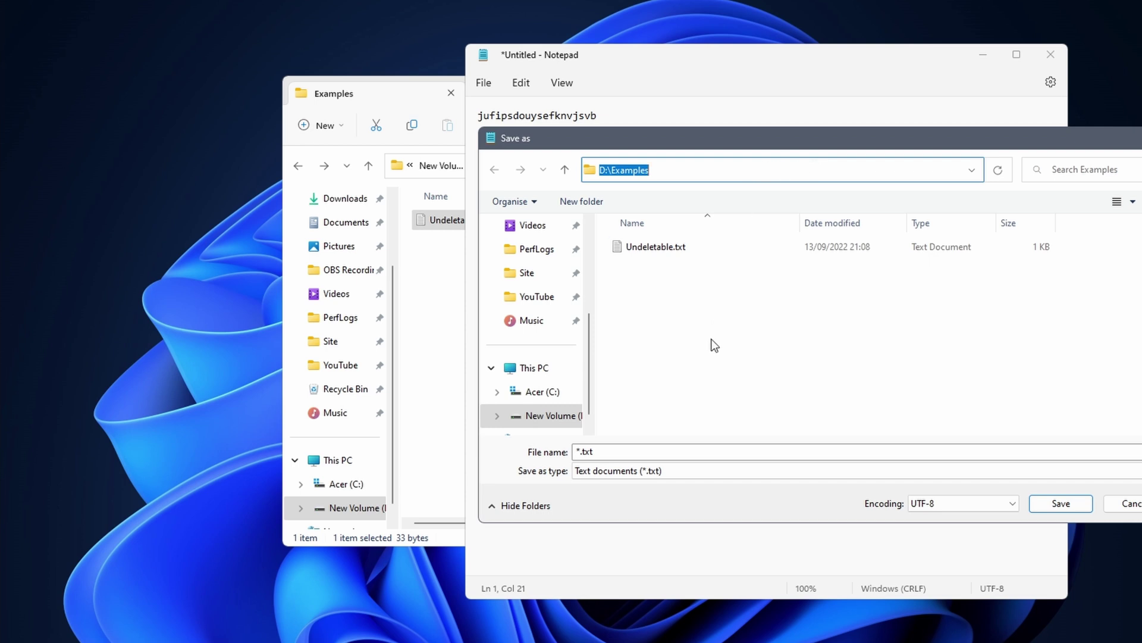
{"action": "left_click", "coordinate": [669, 470]}
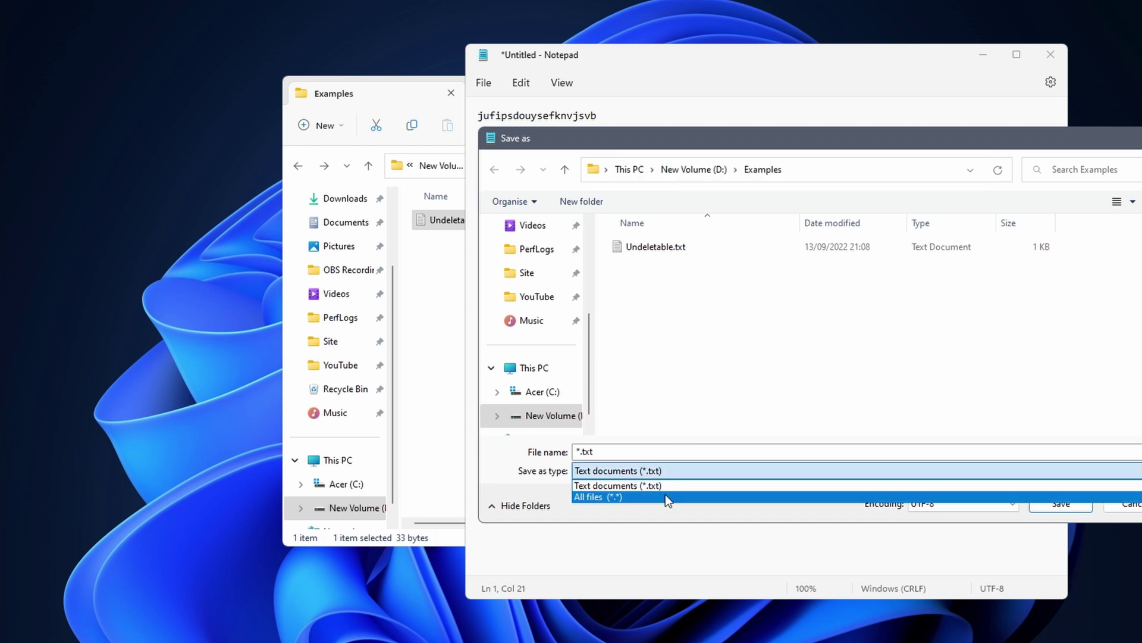
{"action": "left_click", "coordinate": [665, 496]}
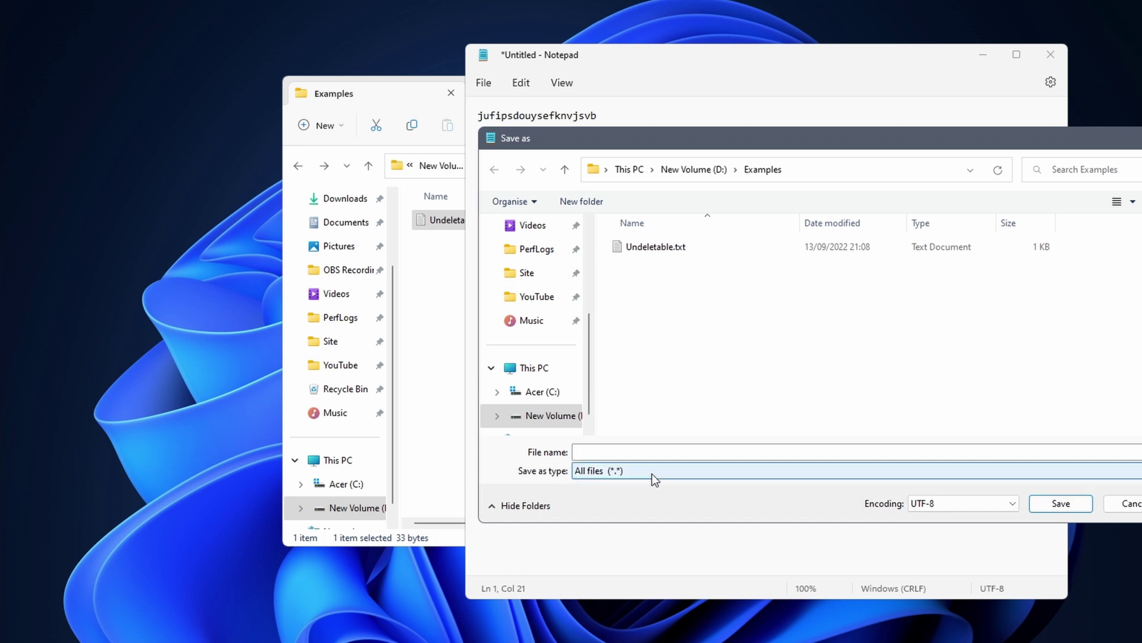
{"action": "left_click", "coordinate": [639, 452]}
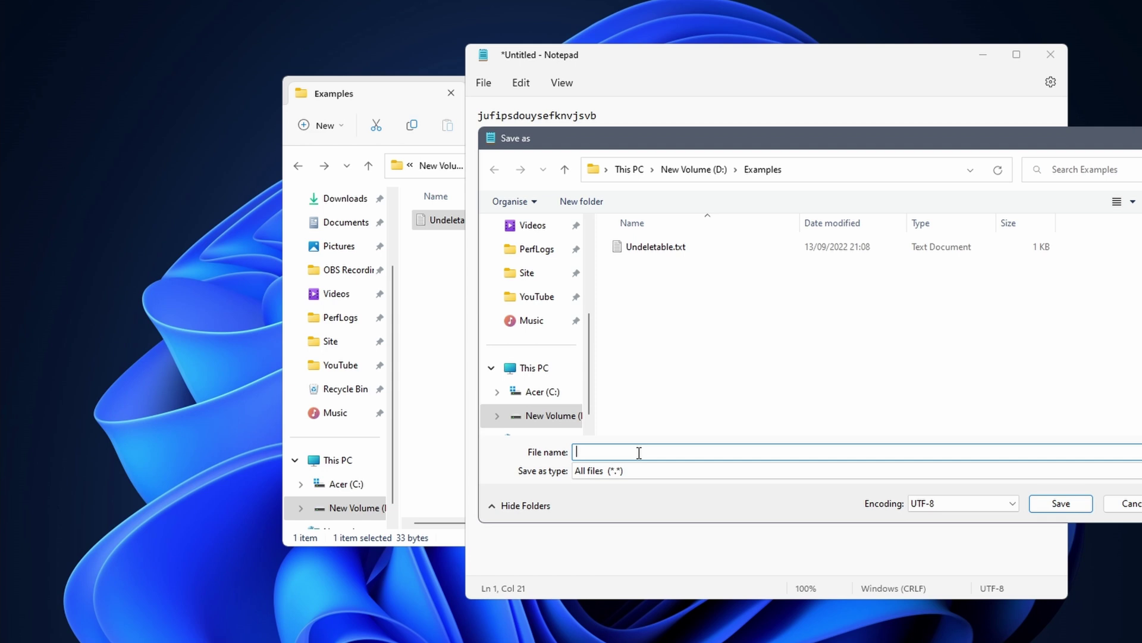
{"action": "left_click", "coordinate": [654, 248]}
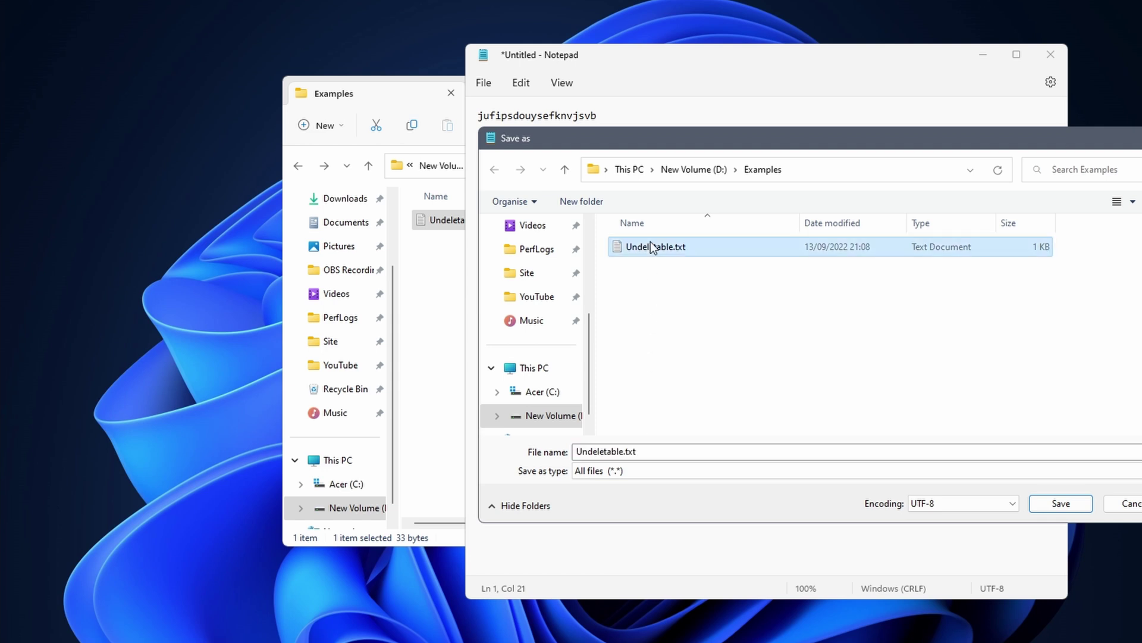
{"action": "double_click", "coordinate": [578, 452]}
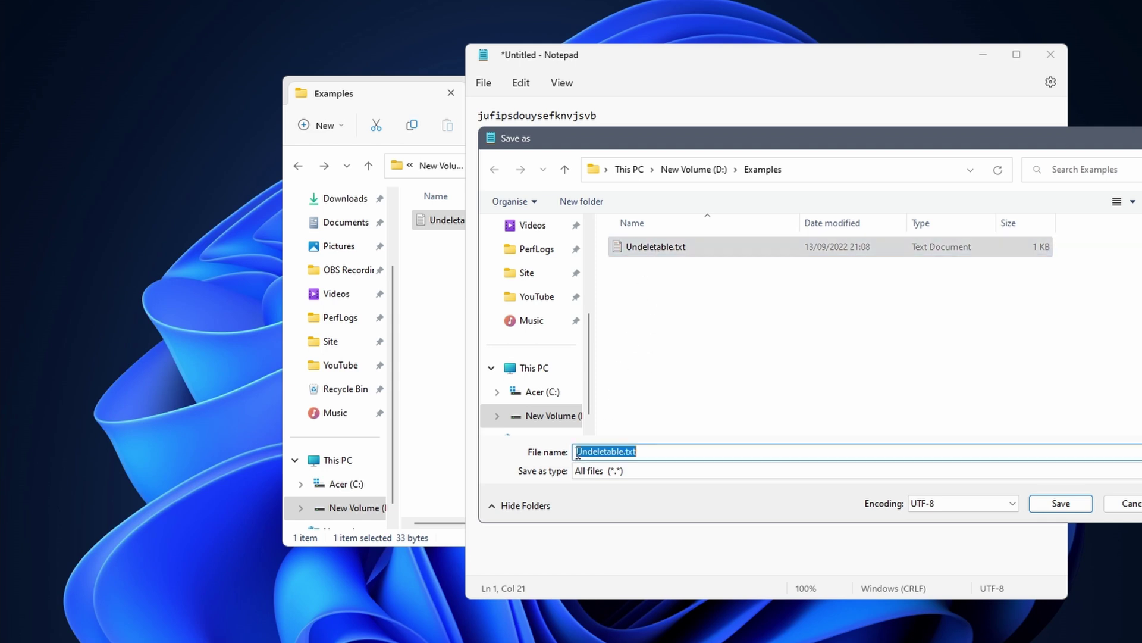
{"action": "left_click", "coordinate": [578, 453]}
{"action": "type", "text": "\""}
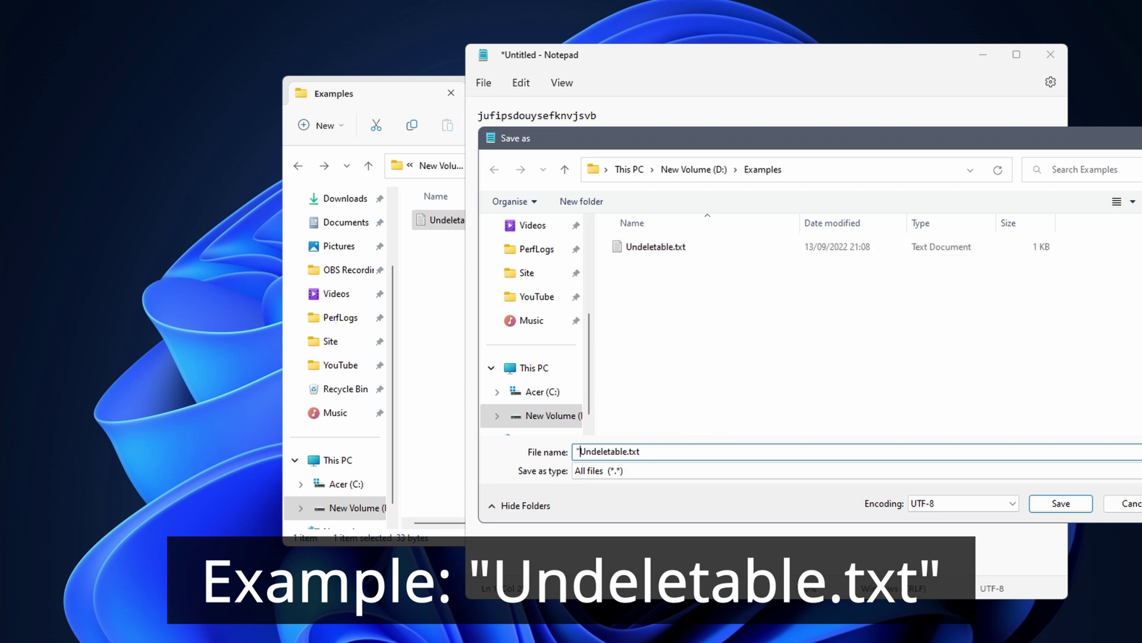
{"action": "type", "text": "\""}
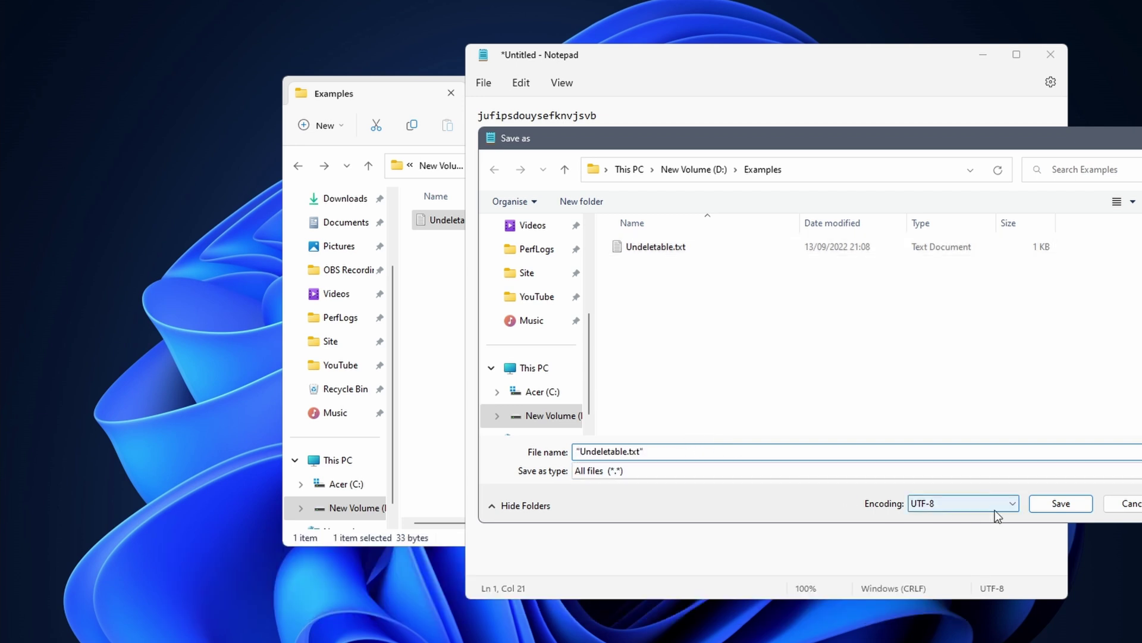
{"action": "left_click", "coordinate": [1057, 507]}
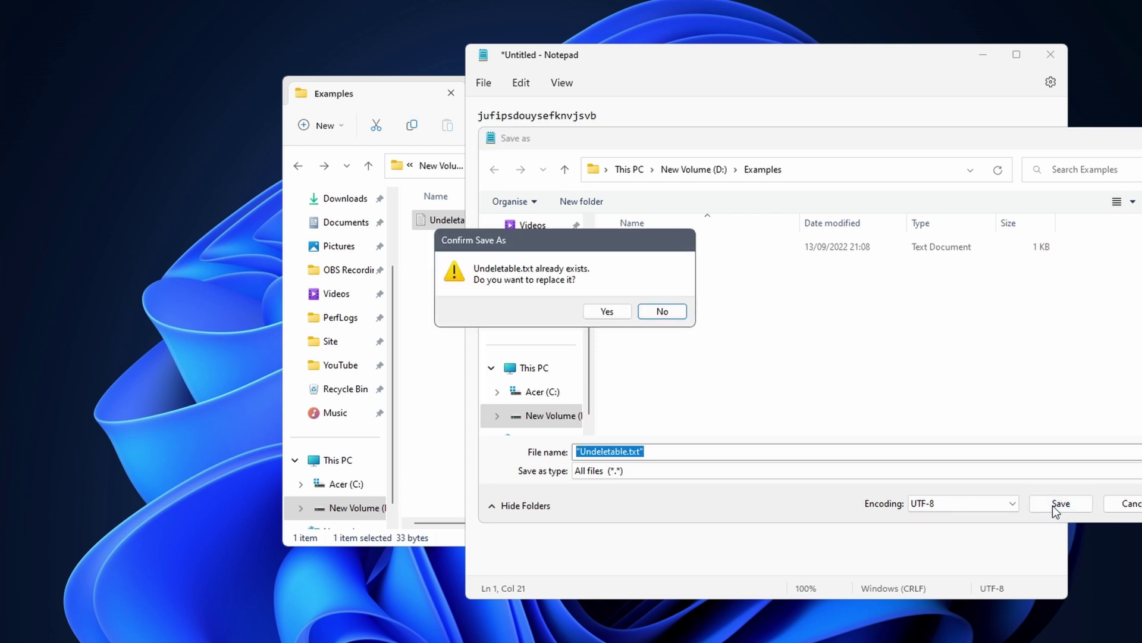
{"action": "left_click", "coordinate": [620, 312]}
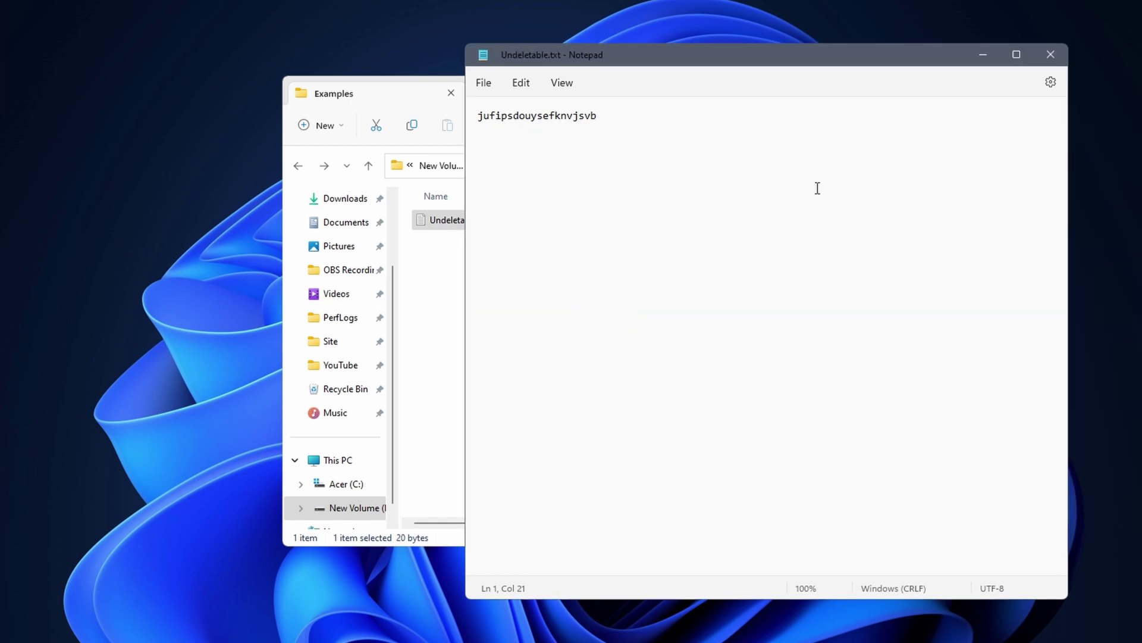
Close Notepad and delete Undeletable.txt from the Examples folder.
{"action": "left_click", "coordinate": [1041, 56]}
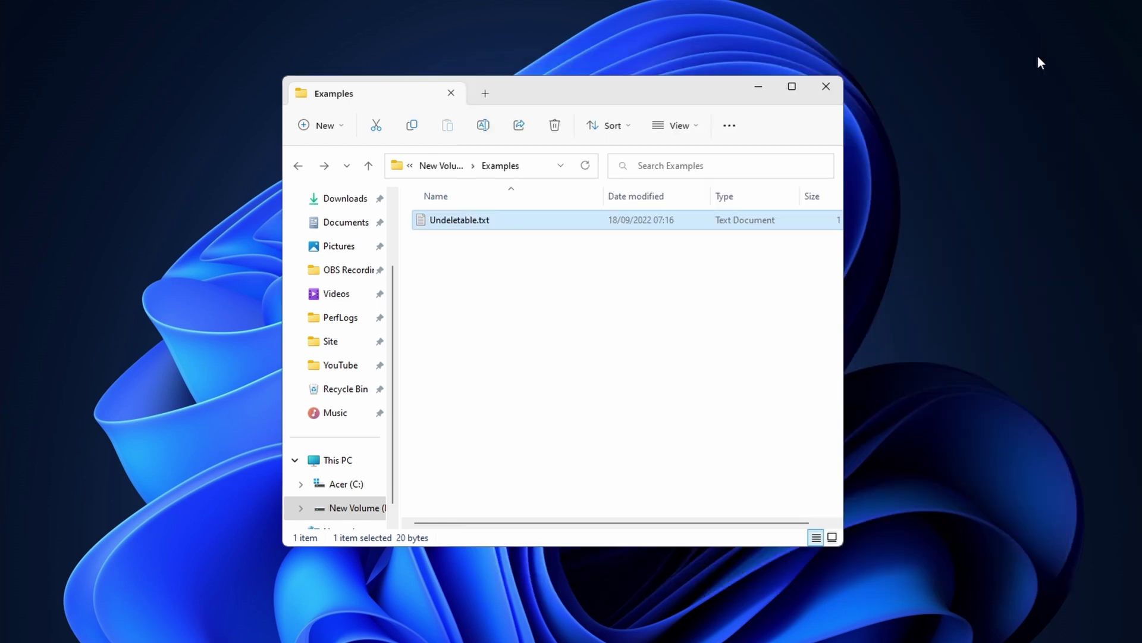
{"action": "right_click", "coordinate": [576, 220]}
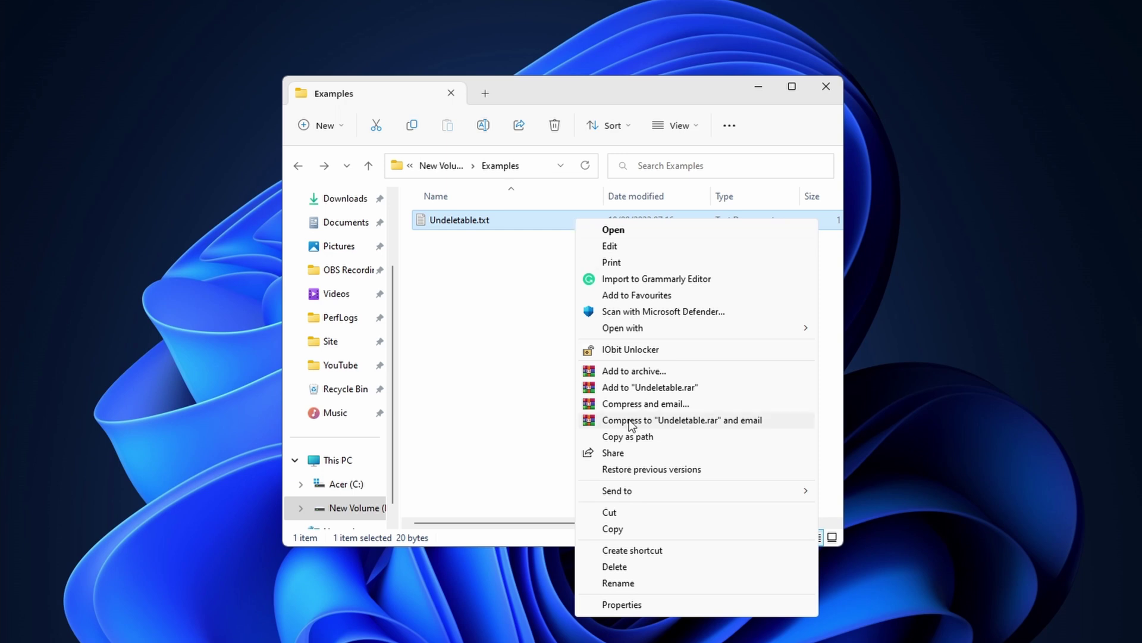
{"action": "left_click", "coordinate": [615, 567]}
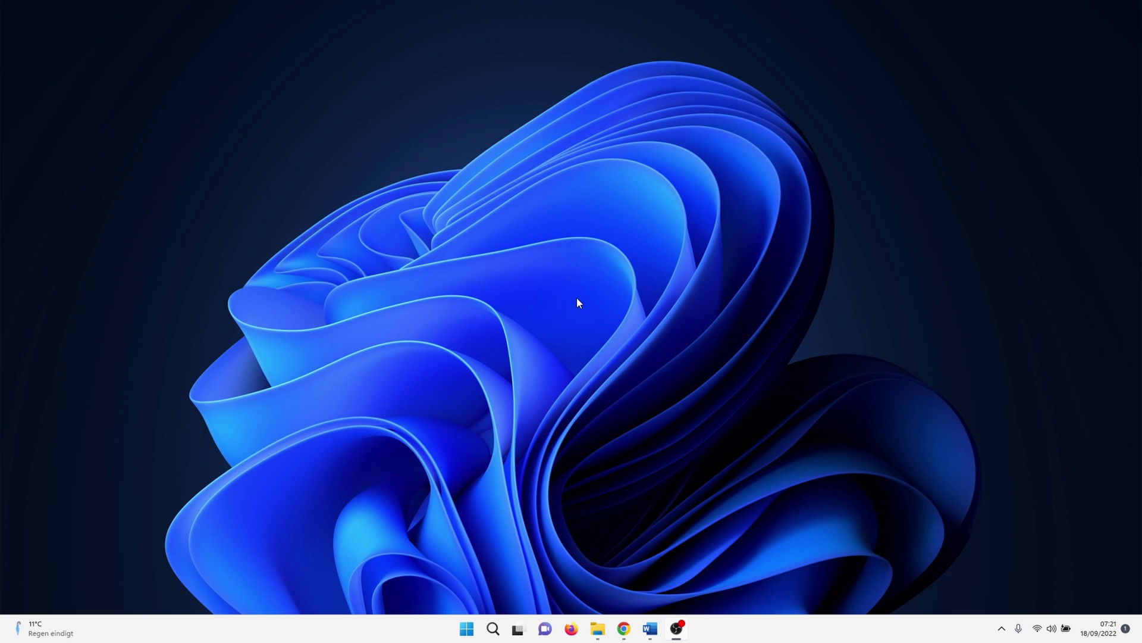
Enter del /f /q in an administrator Command Prompt and open the Desktop folder in Explorer.
{"action": "left_click", "coordinate": [499, 628]}
{"action": "type", "text": "cmd"}
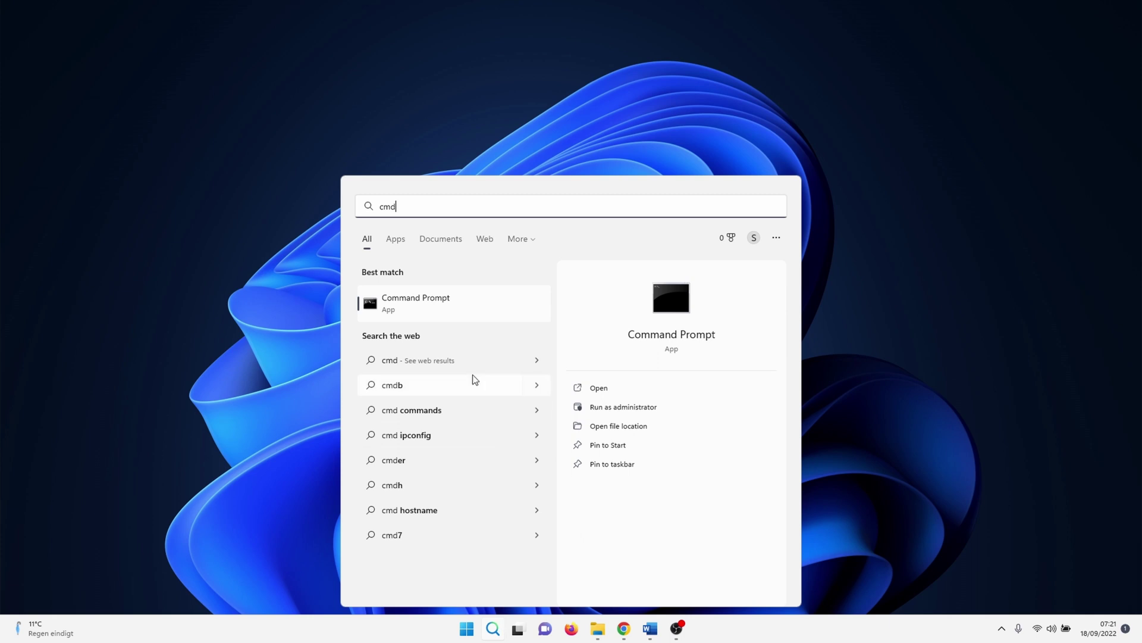
{"action": "right_click", "coordinate": [459, 310]}
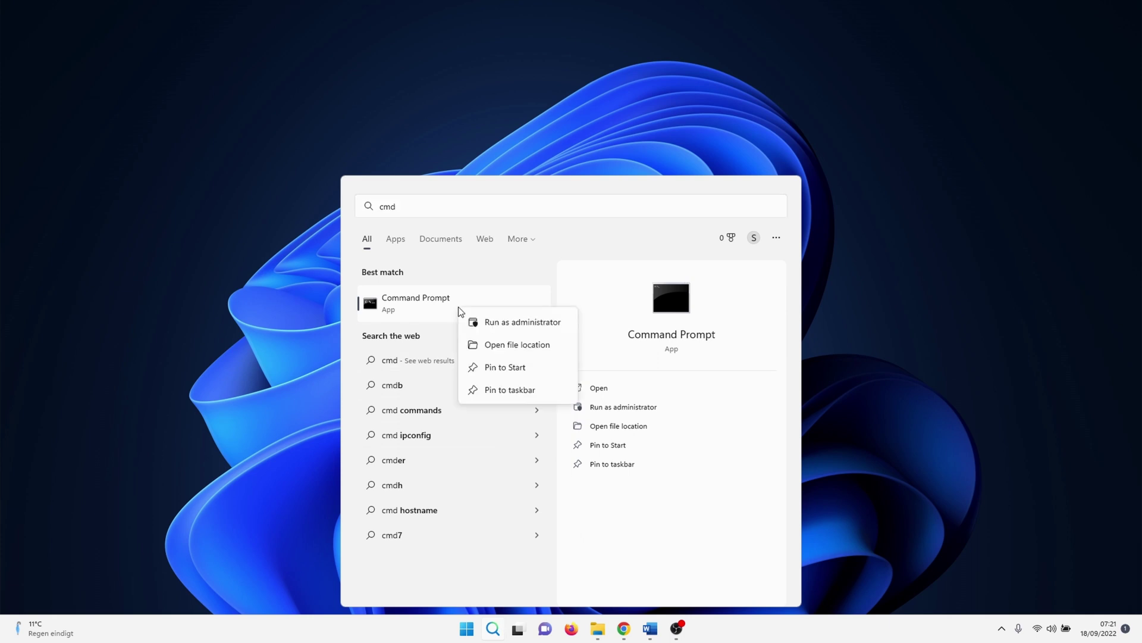
{"action": "left_click", "coordinate": [507, 322]}
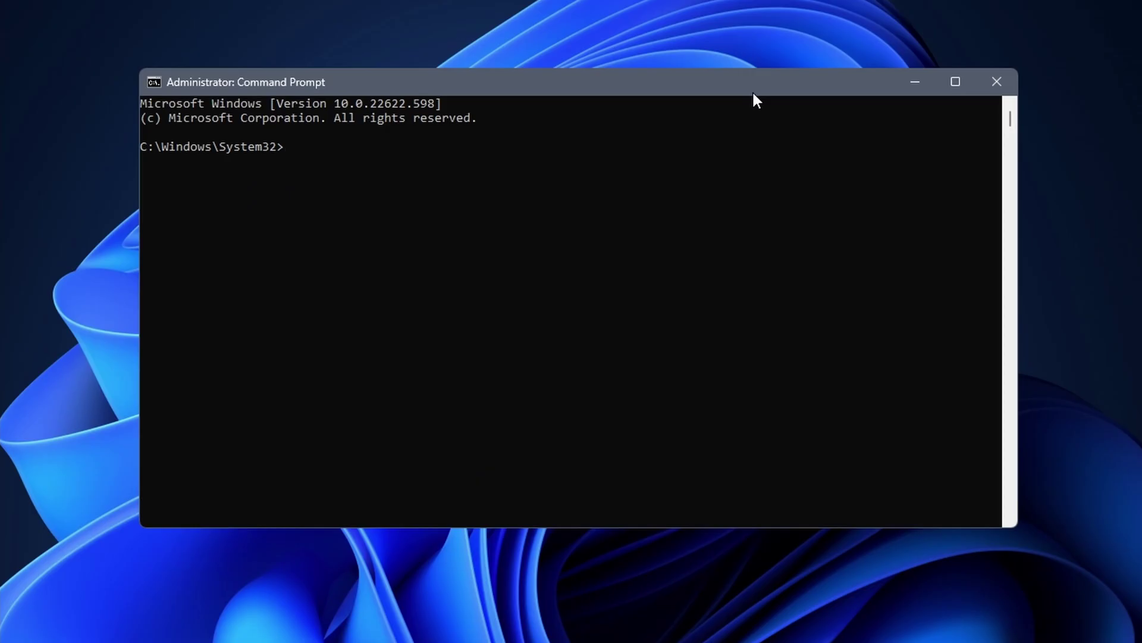
{"action": "type", "text": "del"}
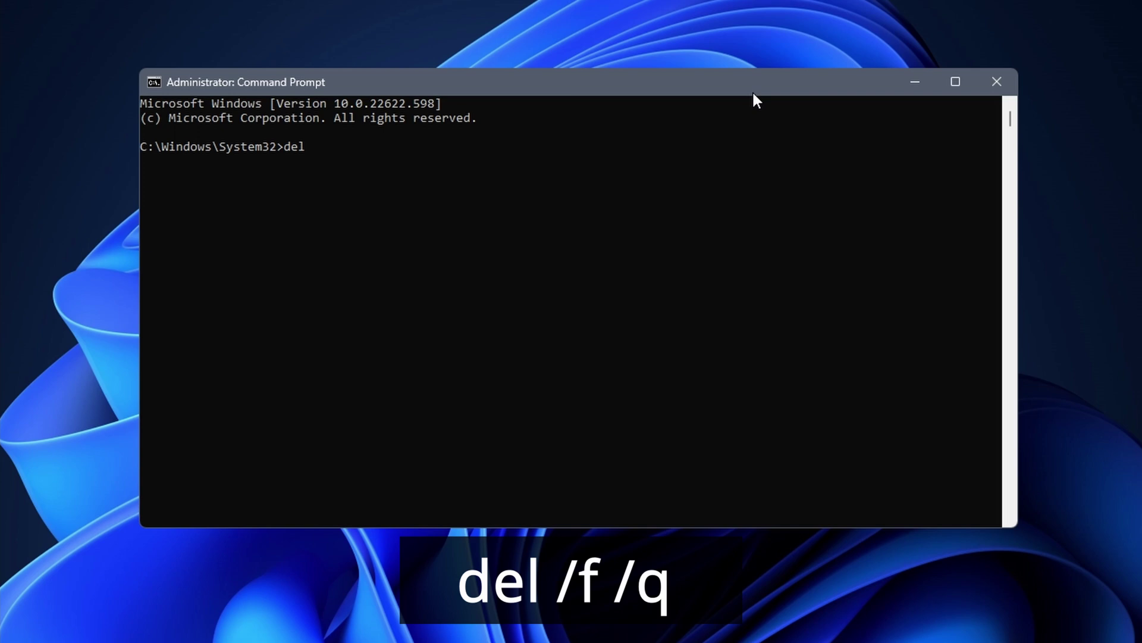
{"action": "type", "text": " /f /q"}
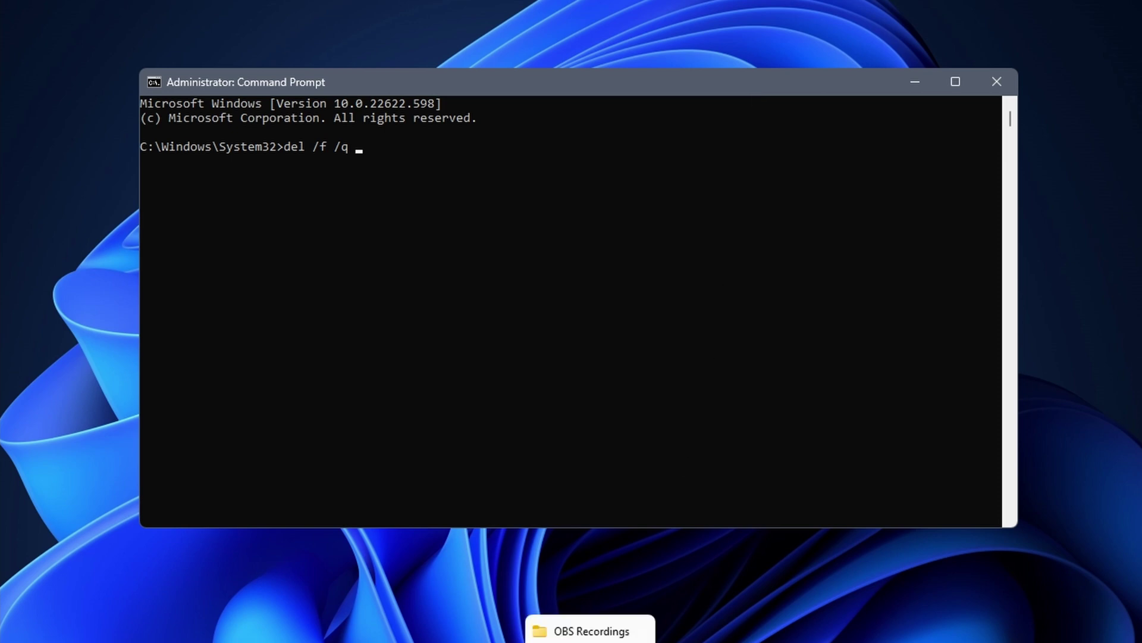
{"action": "right_click", "coordinate": [590, 642]}
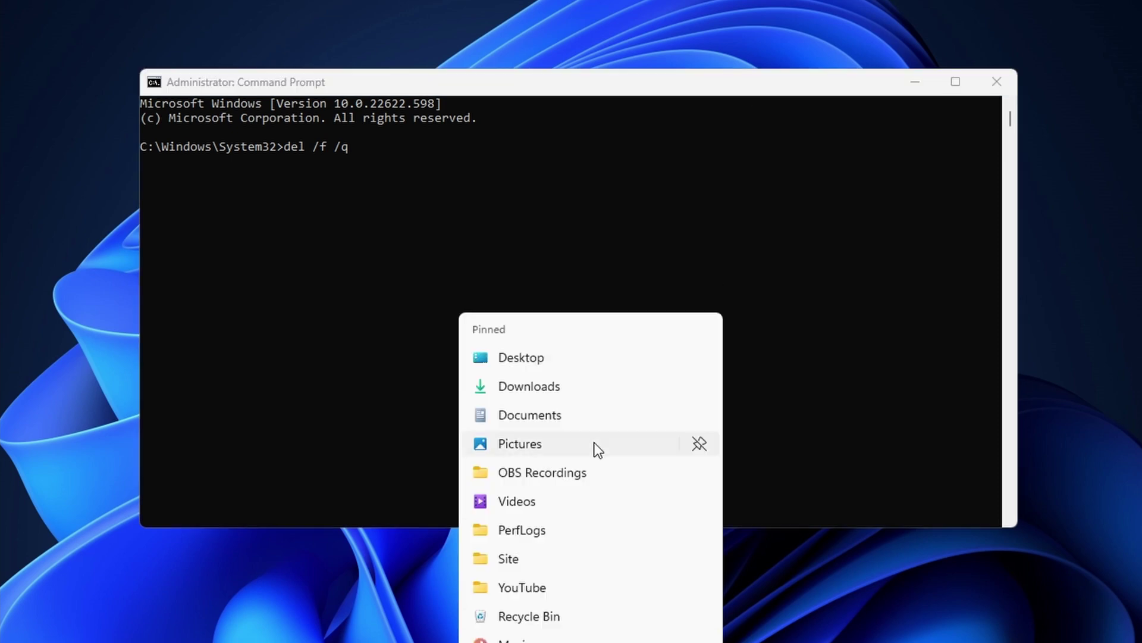
{"action": "left_click", "coordinate": [561, 364]}
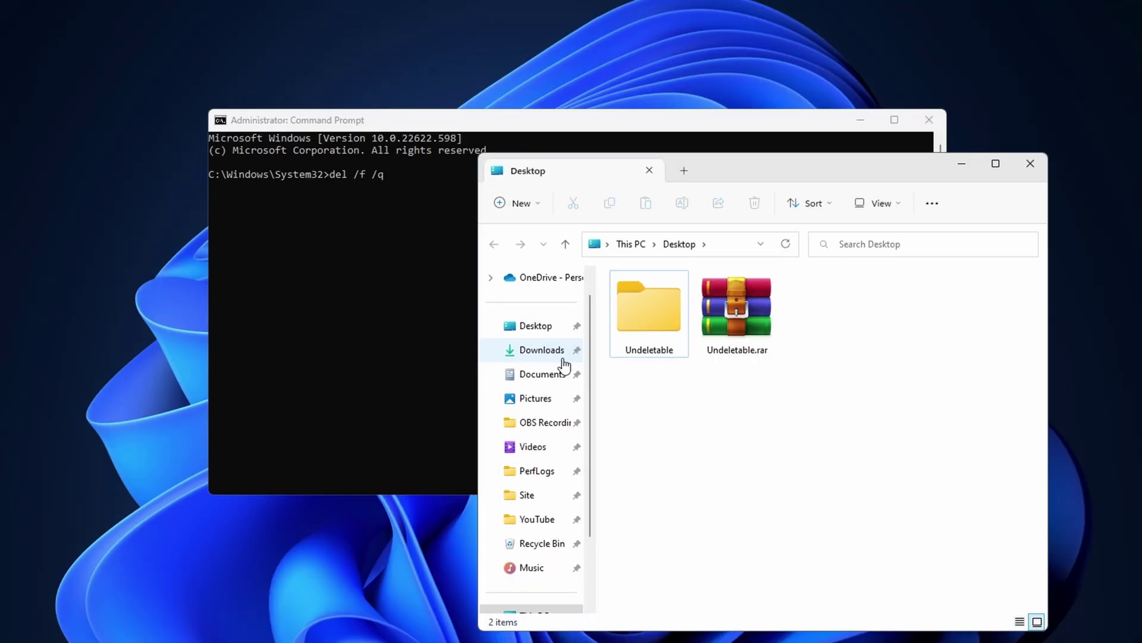
Run del /f /q on the copied path of Undeletable.rar in the admin console.
{"action": "right_click", "coordinate": [724, 306]}
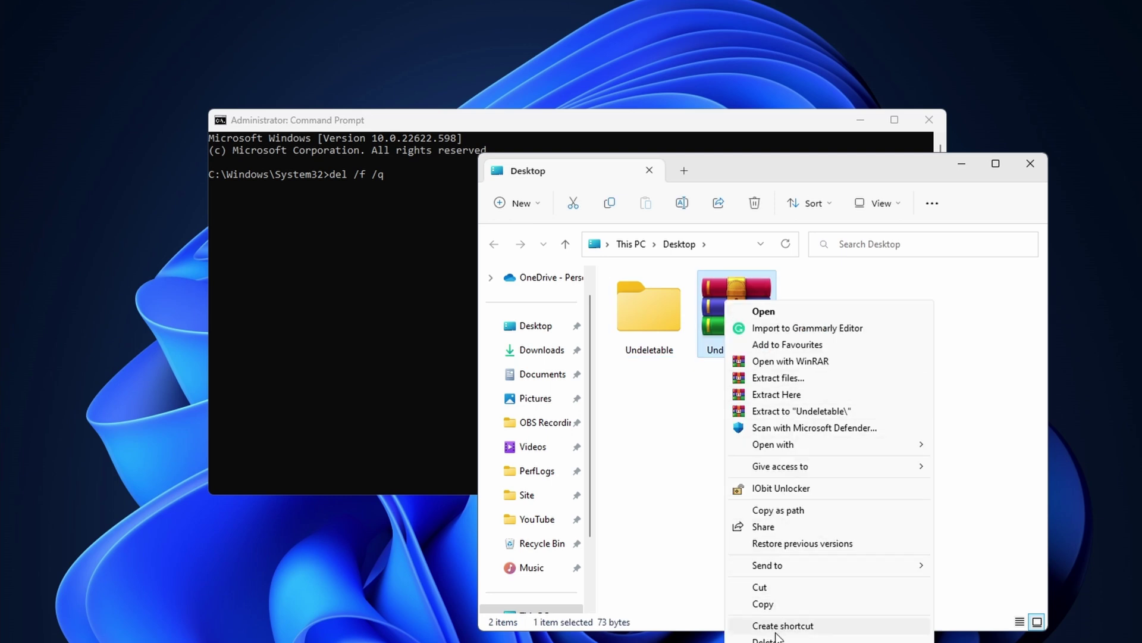
{"action": "left_click", "coordinate": [782, 514]}
{"action": "left_click", "coordinate": [431, 182]}
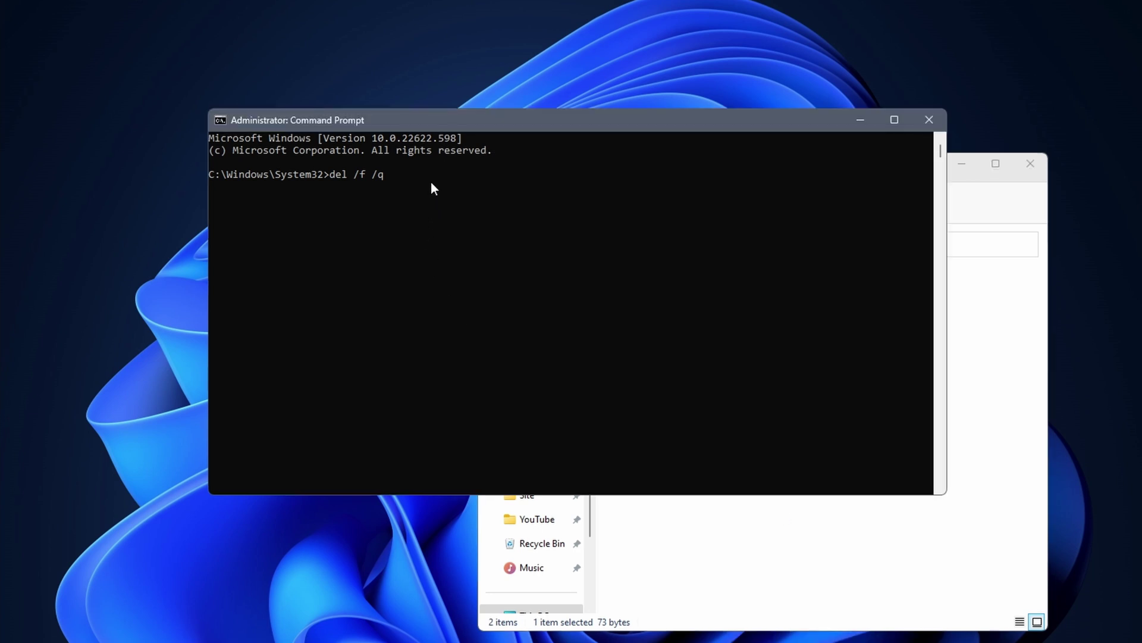
{"action": "key", "text": "ctrl+v"}
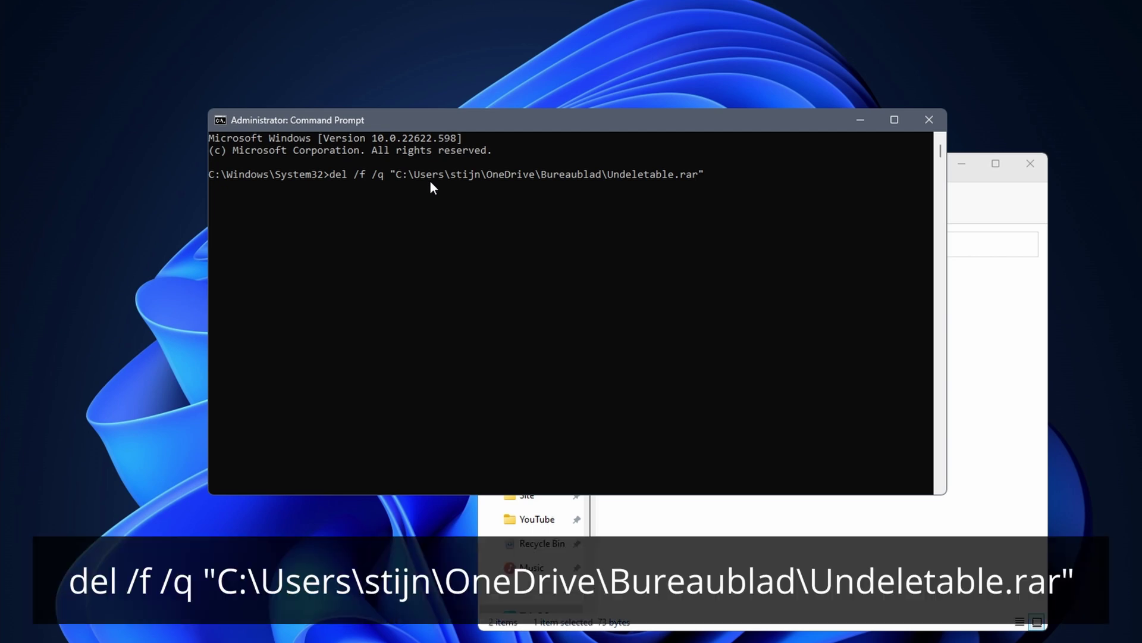
{"action": "key", "text": "Return"}
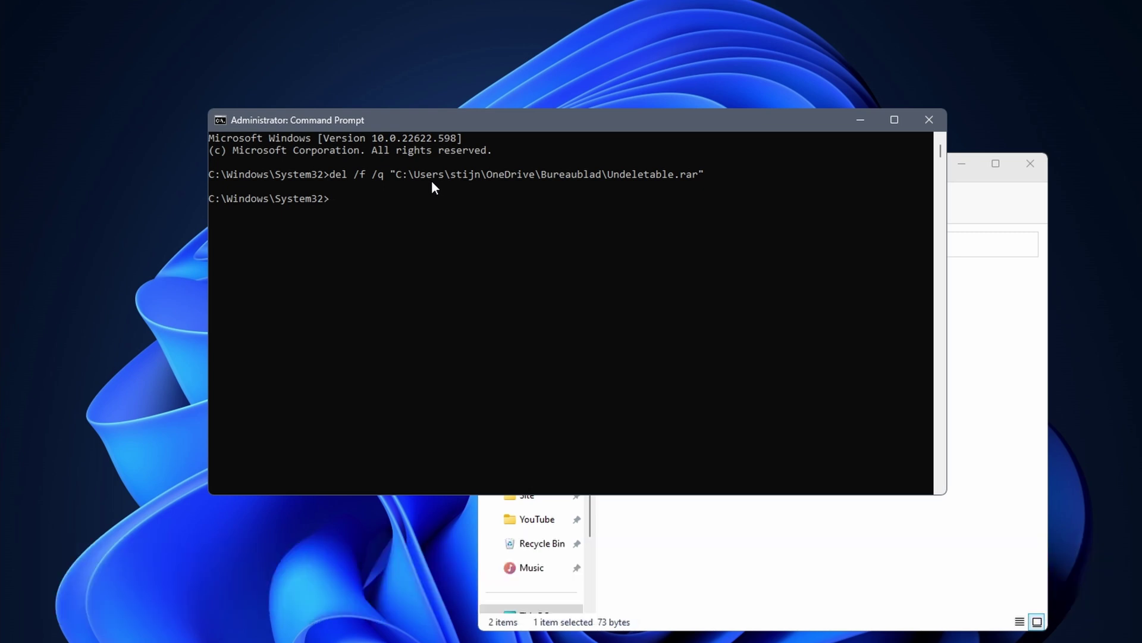
Refresh the Desktop folder to confirm Undeletable.rar is gone.
{"action": "left_click", "coordinate": [1008, 295]}
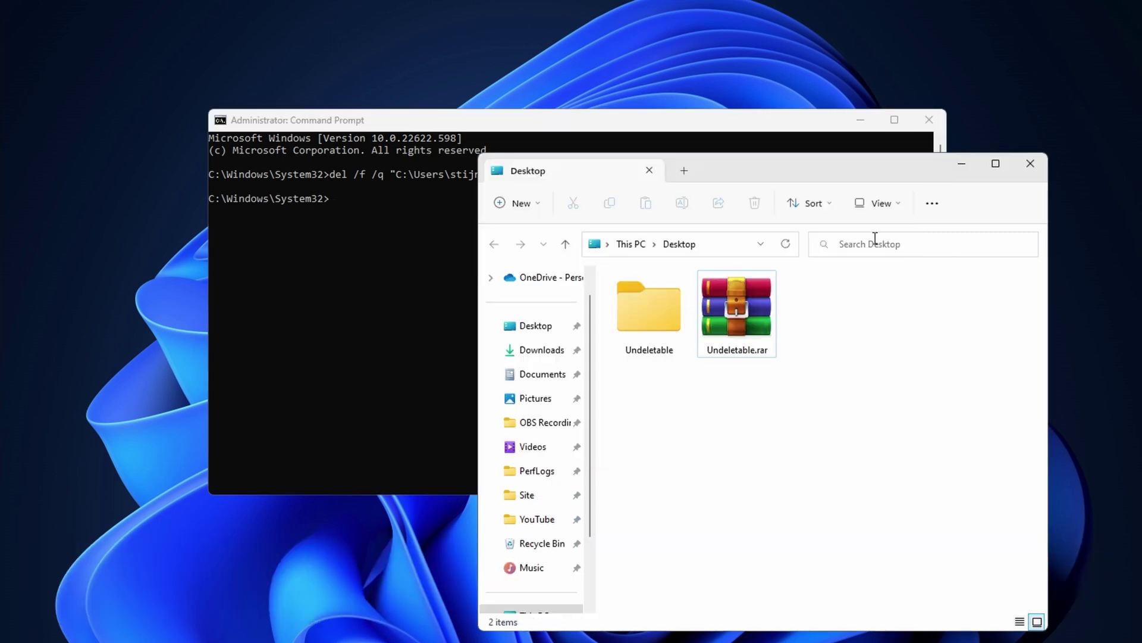
{"action": "left_click", "coordinate": [743, 241]}
{"action": "key", "text": "Return"}
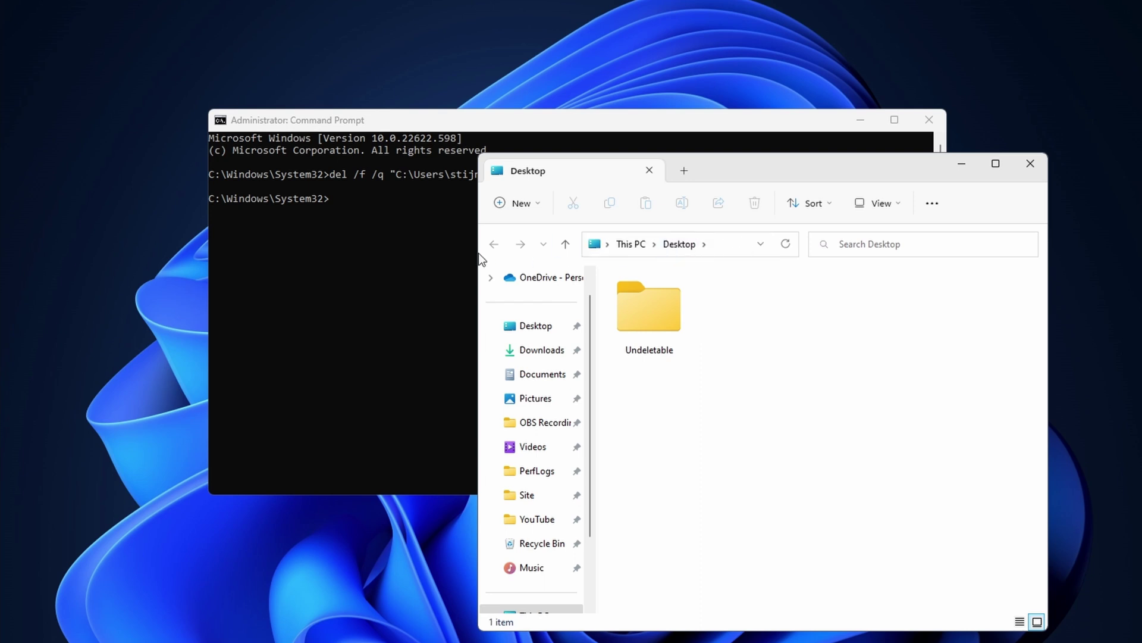
{"action": "left_click", "coordinate": [407, 224]}
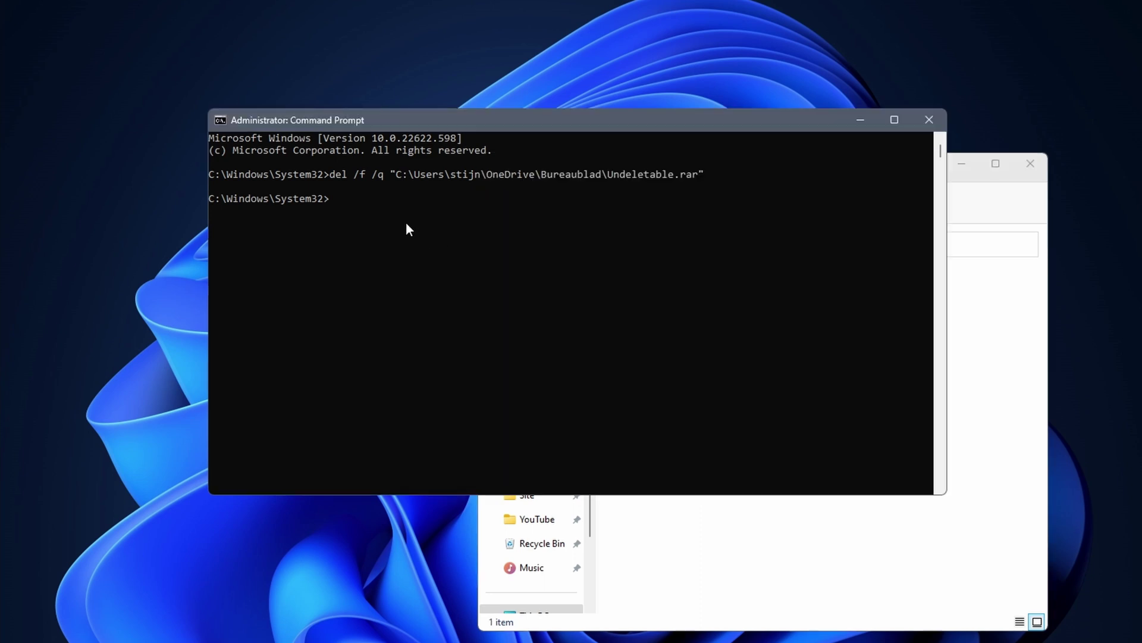
Display the del command's help with del /?
{"action": "type", "text": "del /?"}
{"action": "key", "text": "Return"}
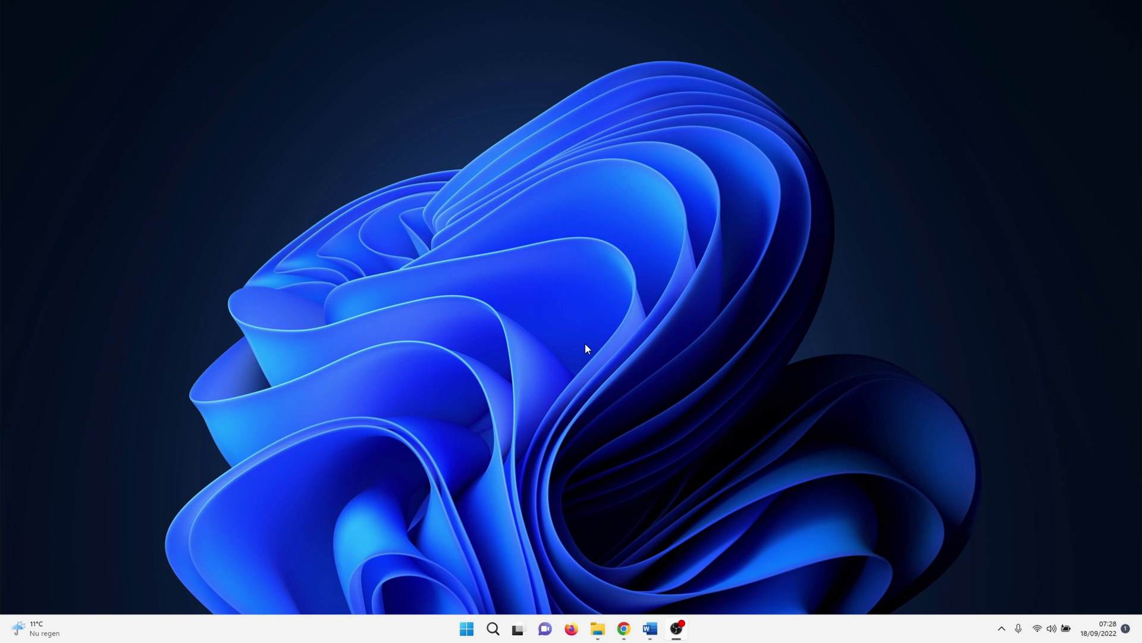
Start rmdir /s /q in a new administrator Command Prompt, with the Desktop window back up.
{"action": "left_click", "coordinate": [497, 634]}
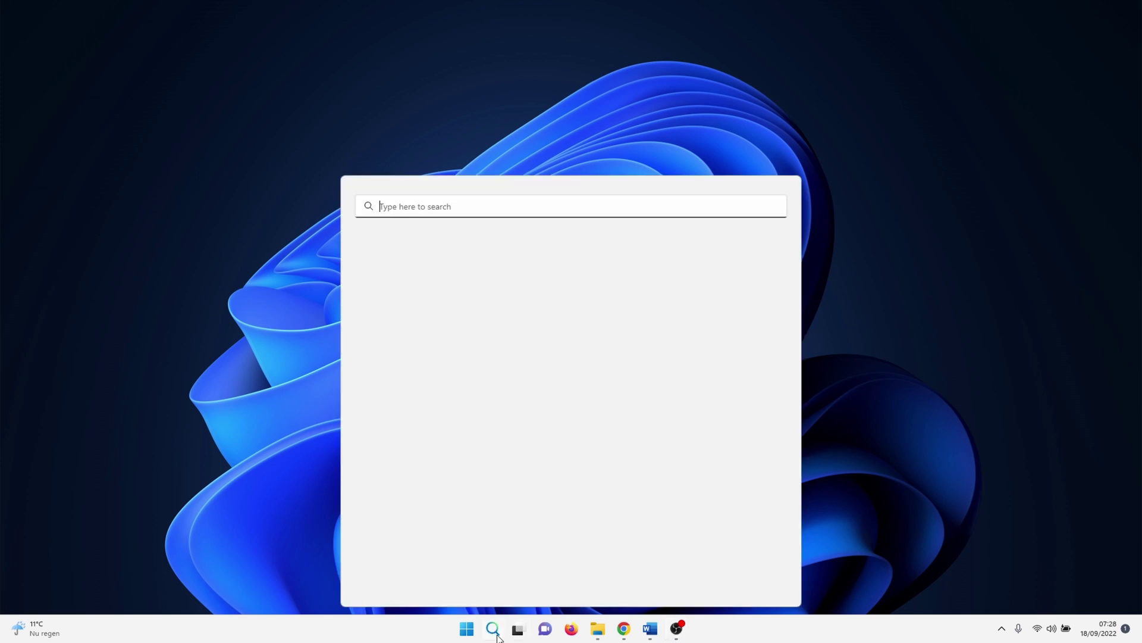
{"action": "type", "text": "cmd"}
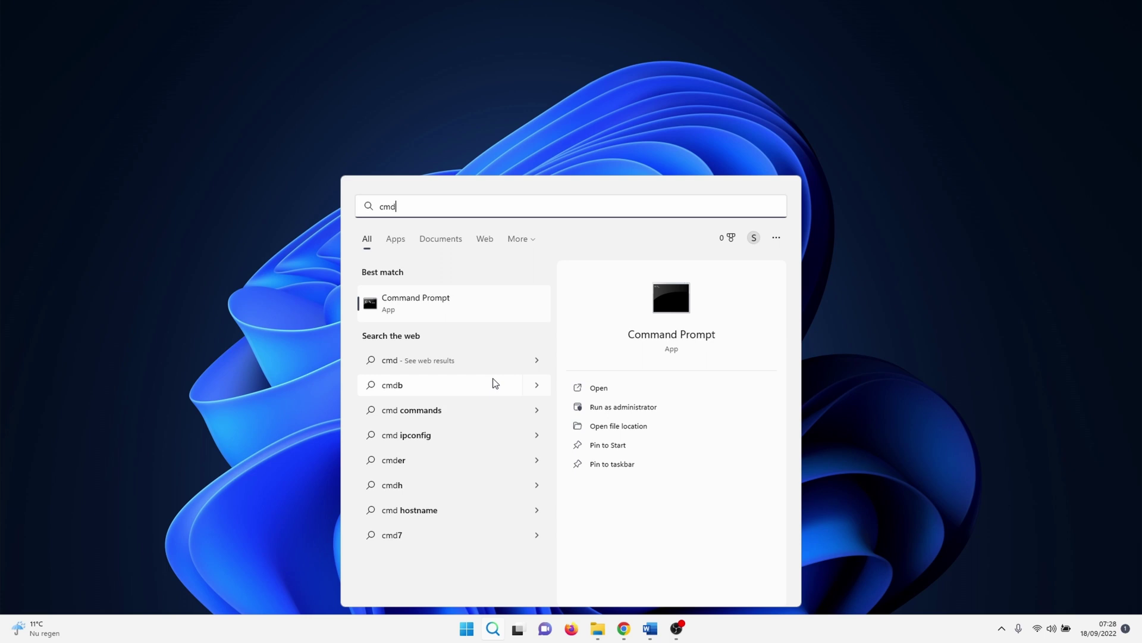
{"action": "right_click", "coordinate": [492, 311]}
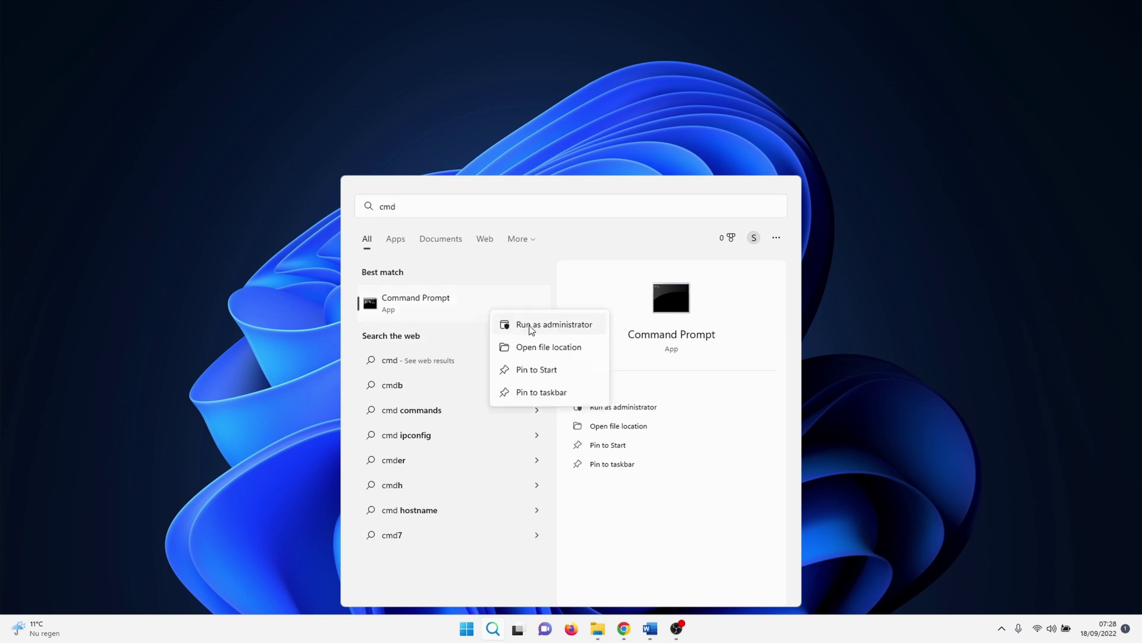
{"action": "left_click", "coordinate": [529, 327]}
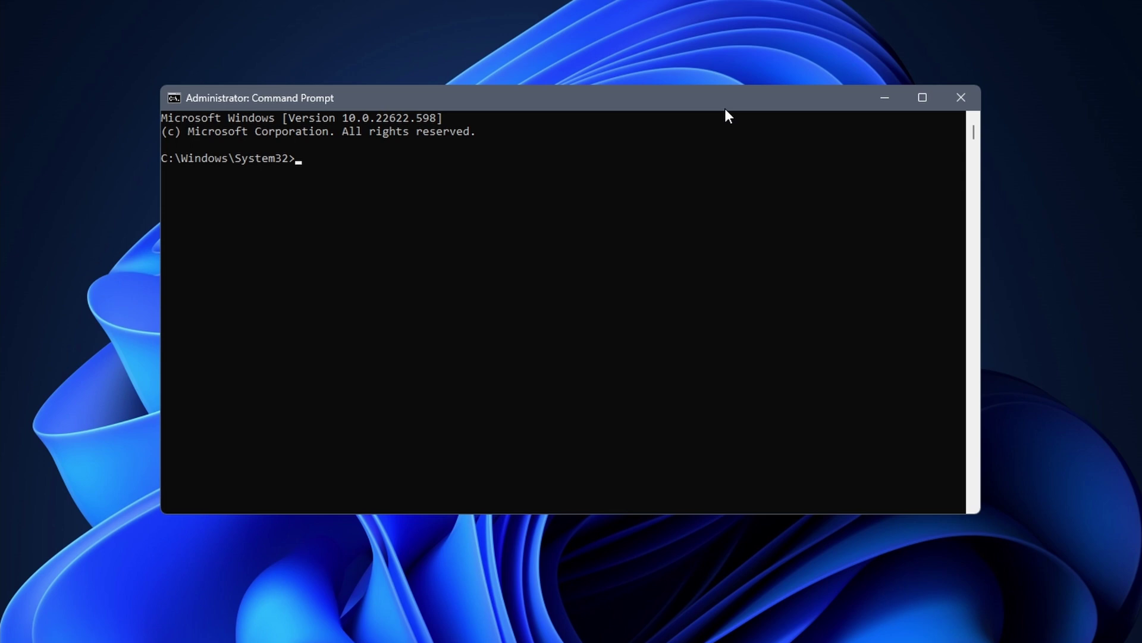
{"action": "type", "text": "rm"}
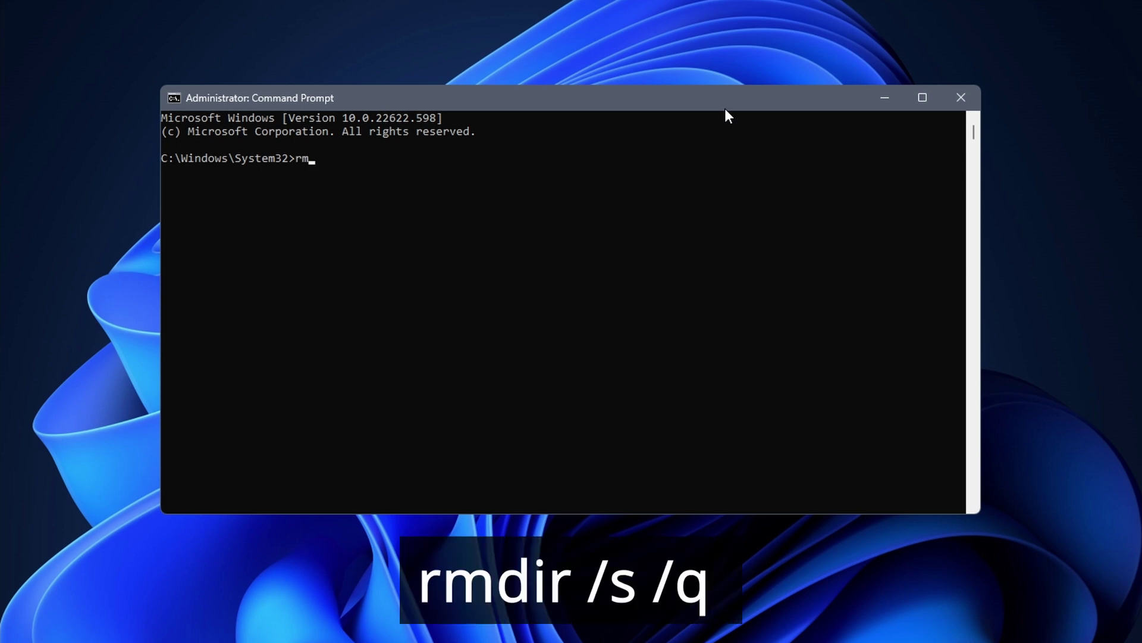
{"action": "type", "text": "dir /s /q"}
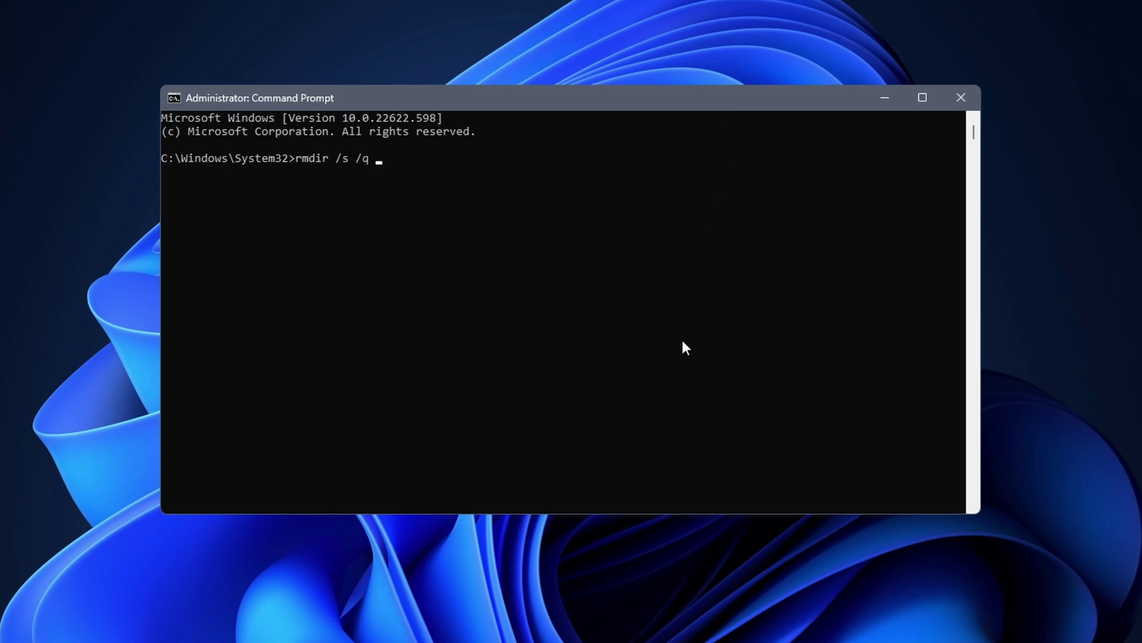
{"action": "key", "text": "alt+Tab"}
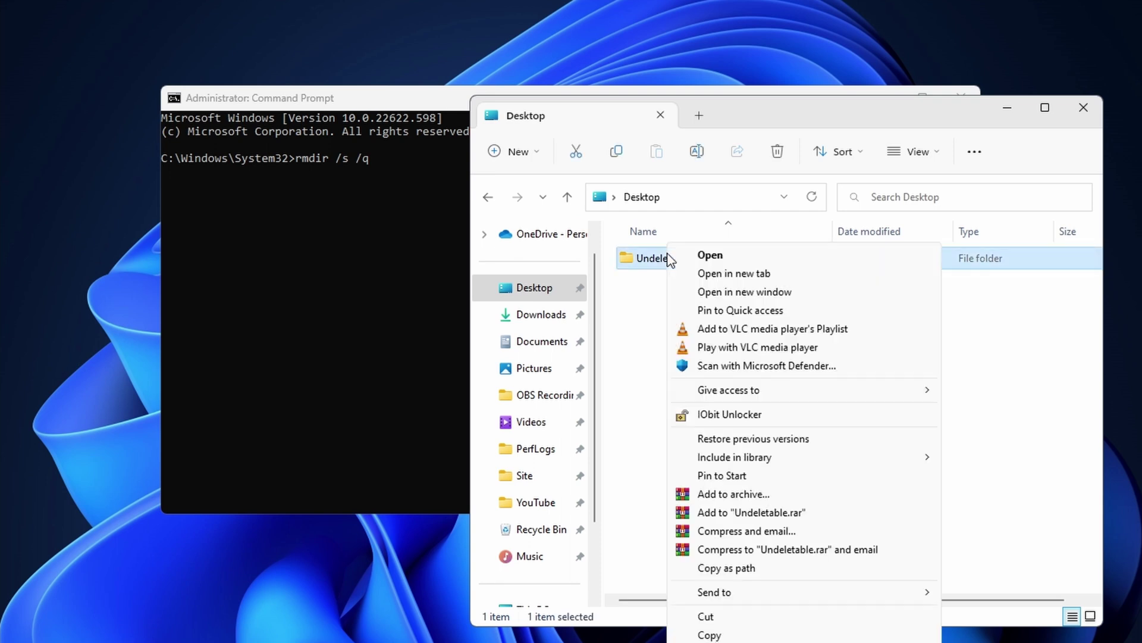
Run rmdir /s /q on the copied path of the Undeletable folder.
{"action": "left_click", "coordinate": [747, 575]}
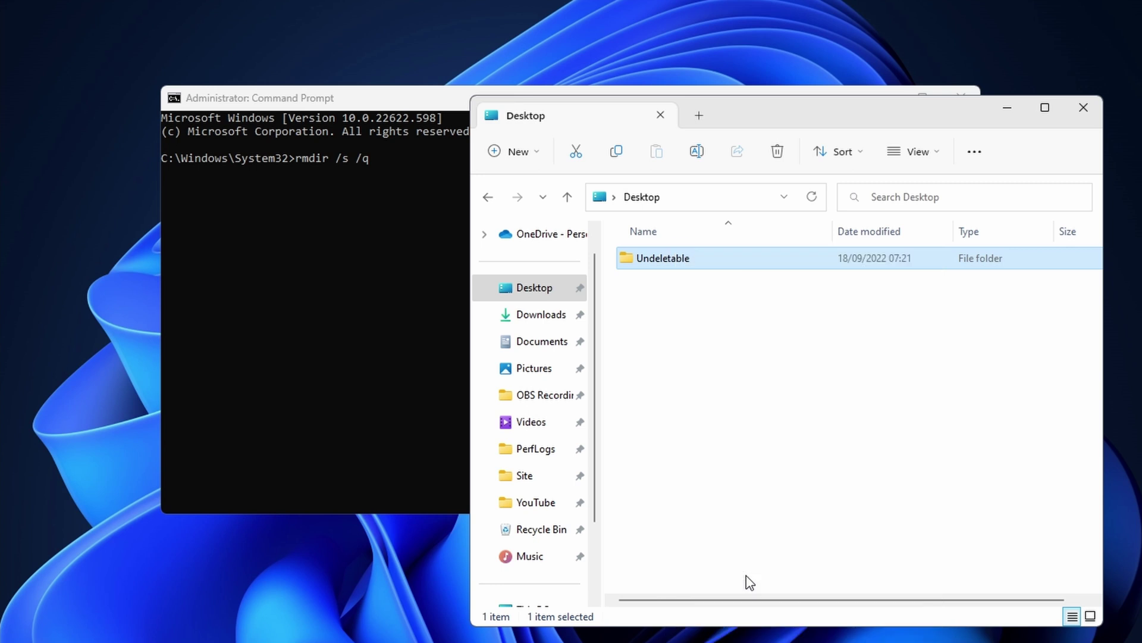
{"action": "left_click", "coordinate": [422, 168]}
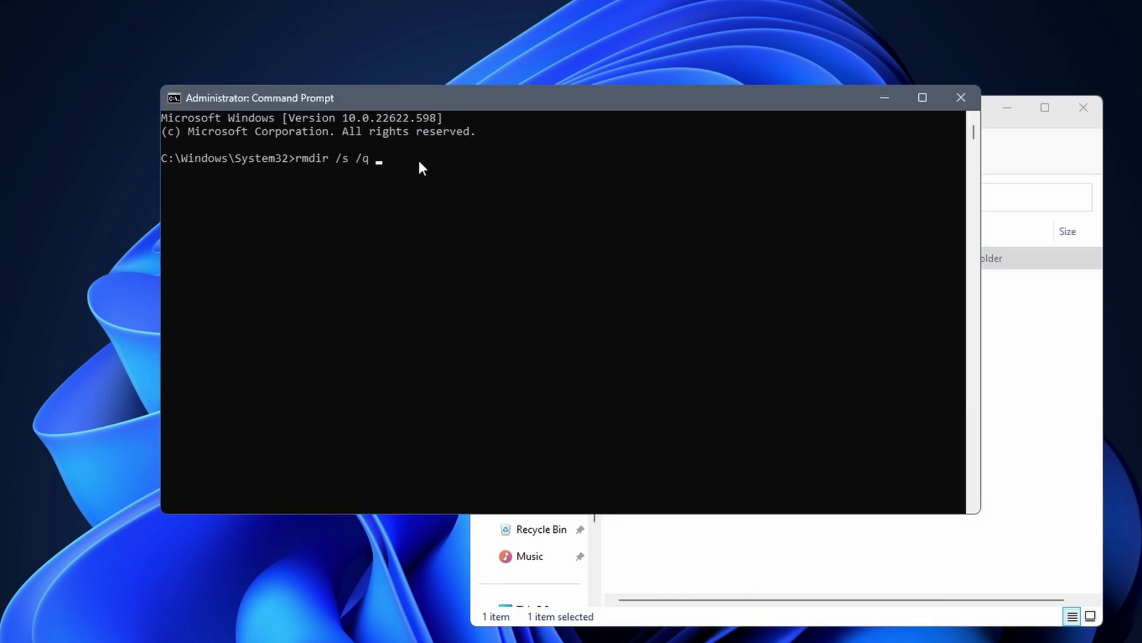
{"action": "key", "text": "ctrl+v"}
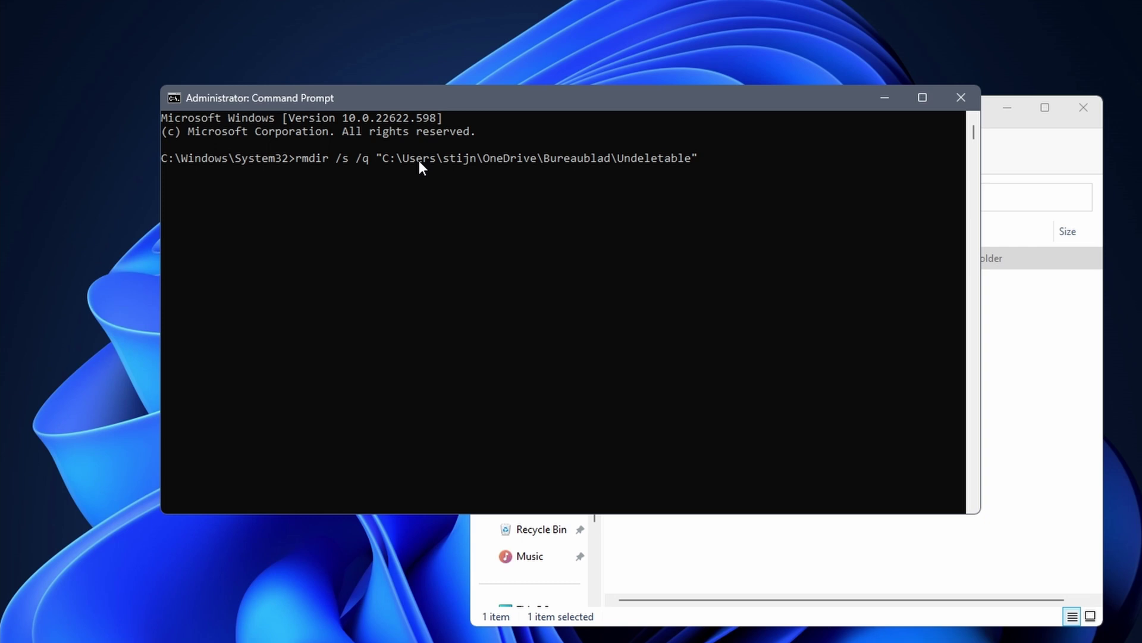
{"action": "key", "text": "Return"}
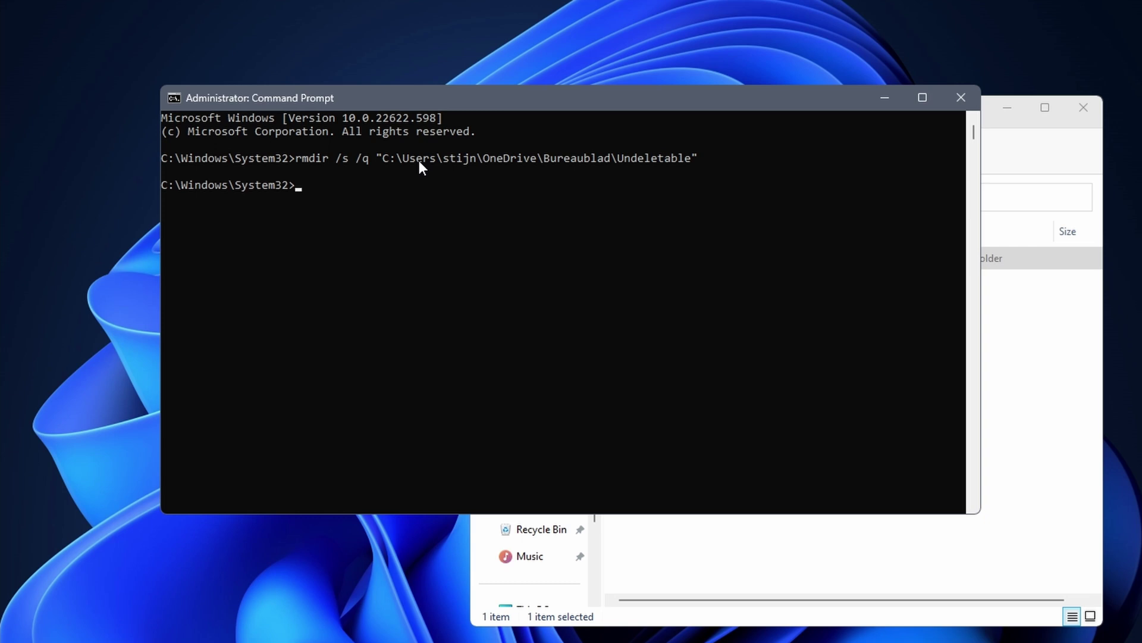
Refresh the Desktop folder to confirm the Undeletable folder was removed.
{"action": "left_click", "coordinate": [1038, 326]}
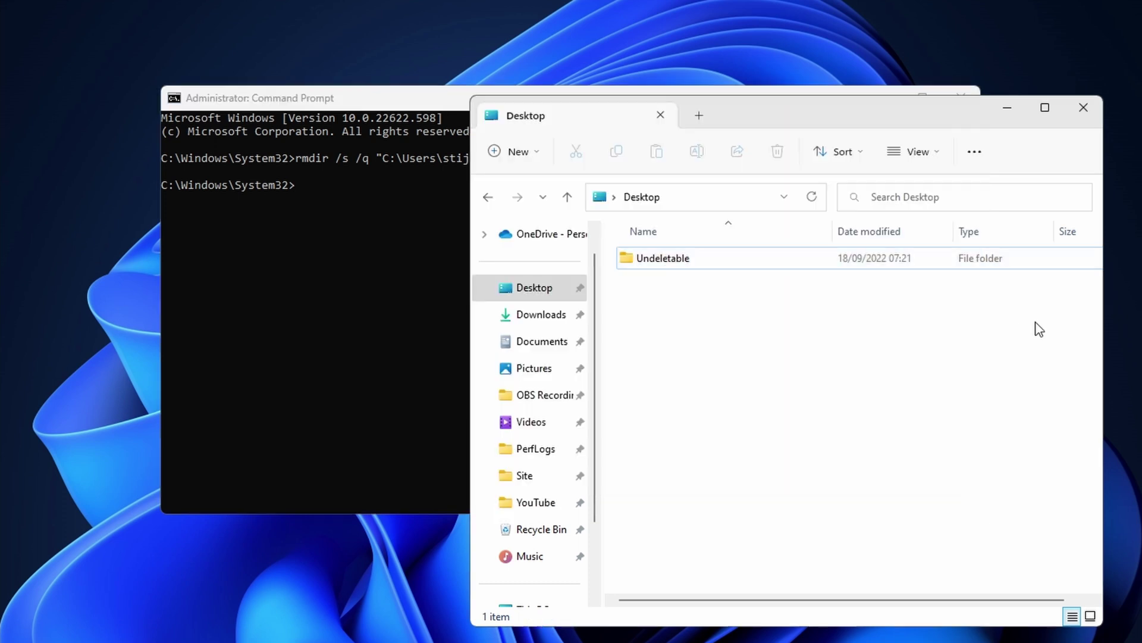
{"action": "left_click", "coordinate": [766, 197]}
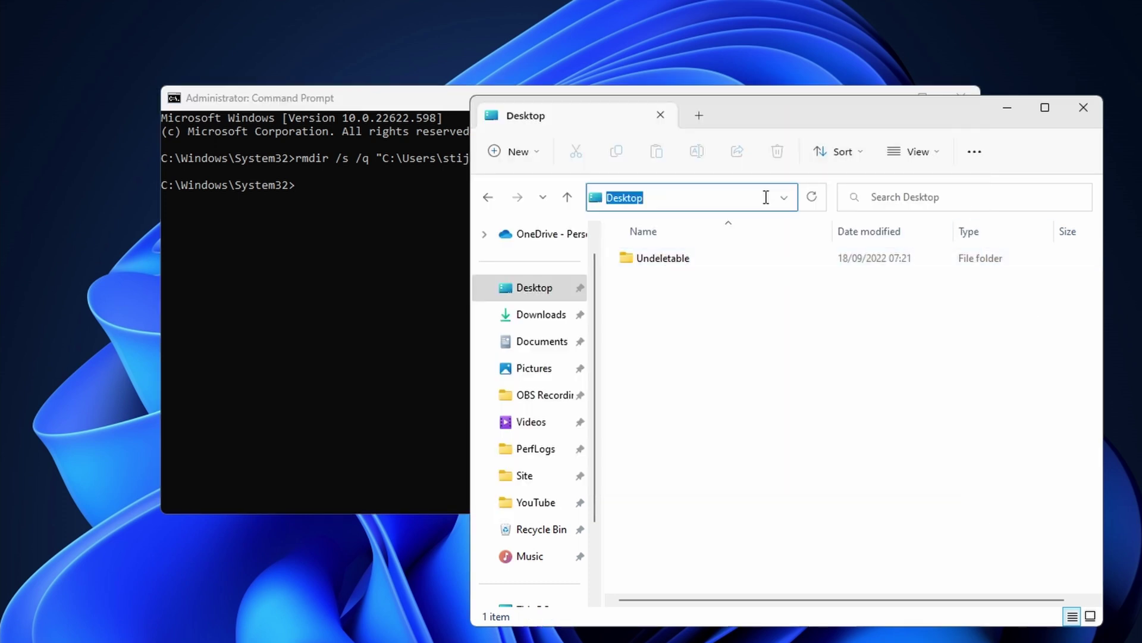
{"action": "key", "text": "Return"}
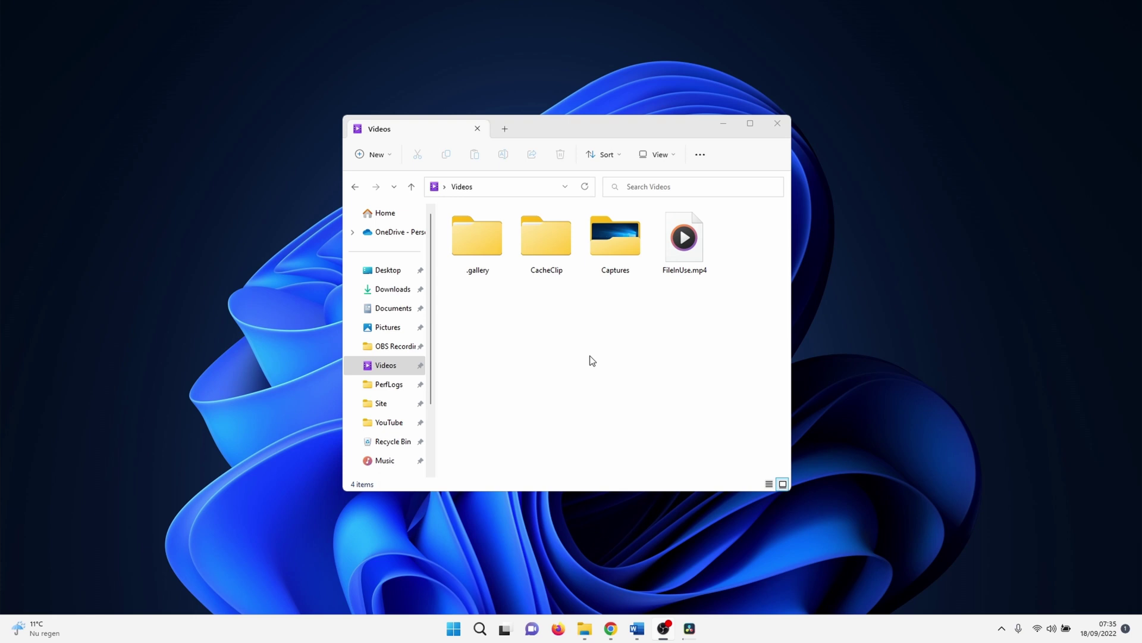
Attempt to delete FileInUse.mp4 from Videos and cancel the File In Use warning.
{"action": "left_click", "coordinate": [683, 237]}
{"action": "right_click", "coordinate": [689, 248]}
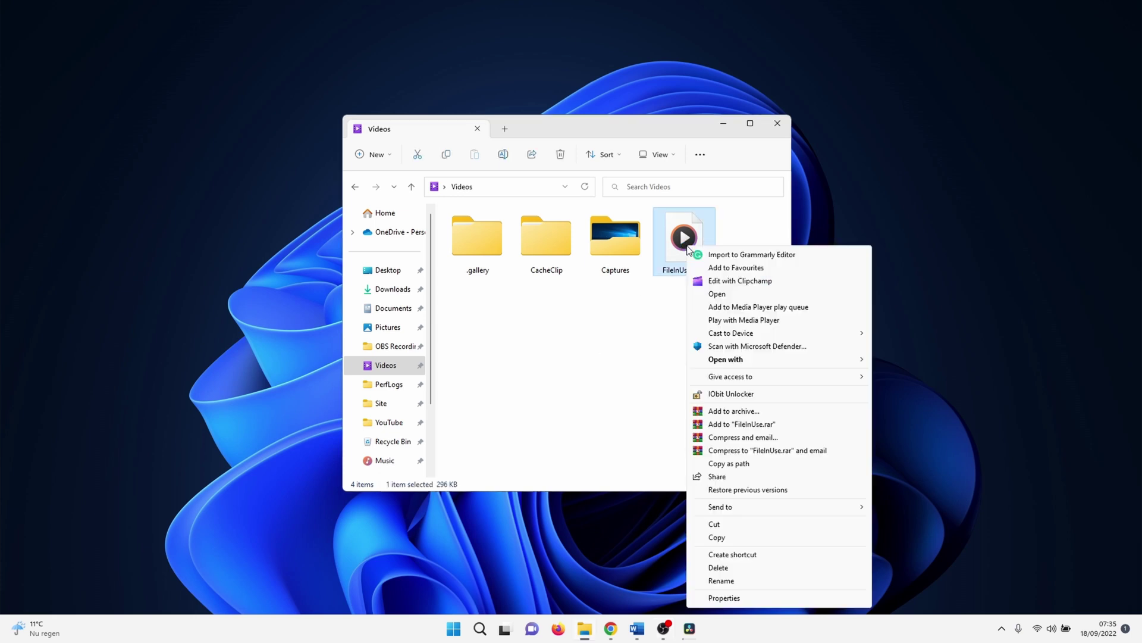
{"action": "left_click", "coordinate": [737, 566]}
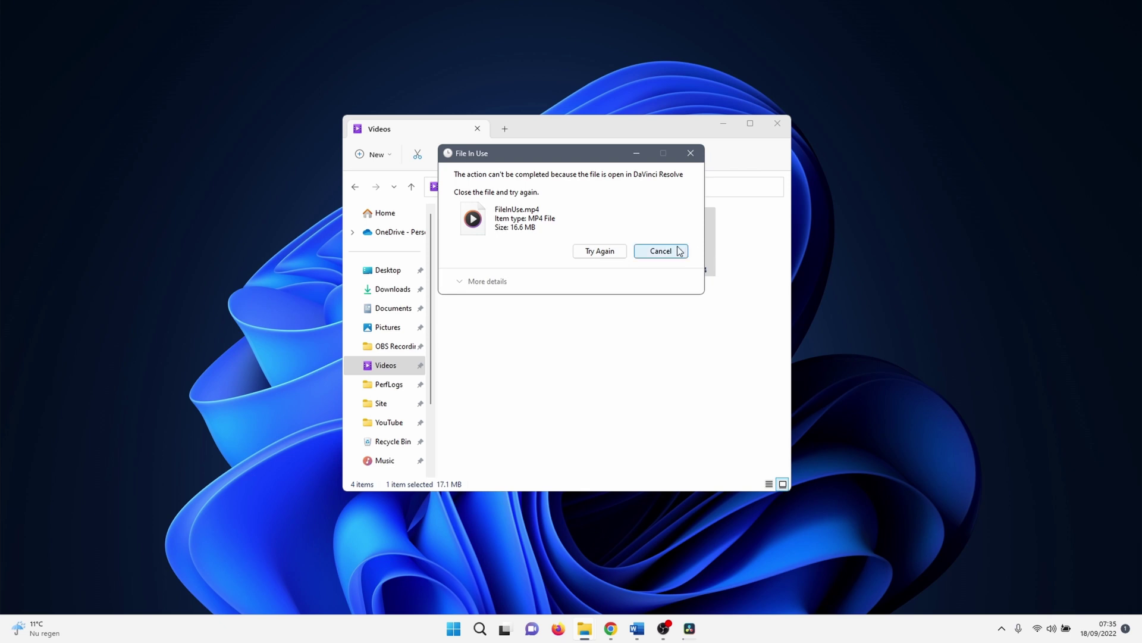
{"action": "left_click", "coordinate": [670, 250]}
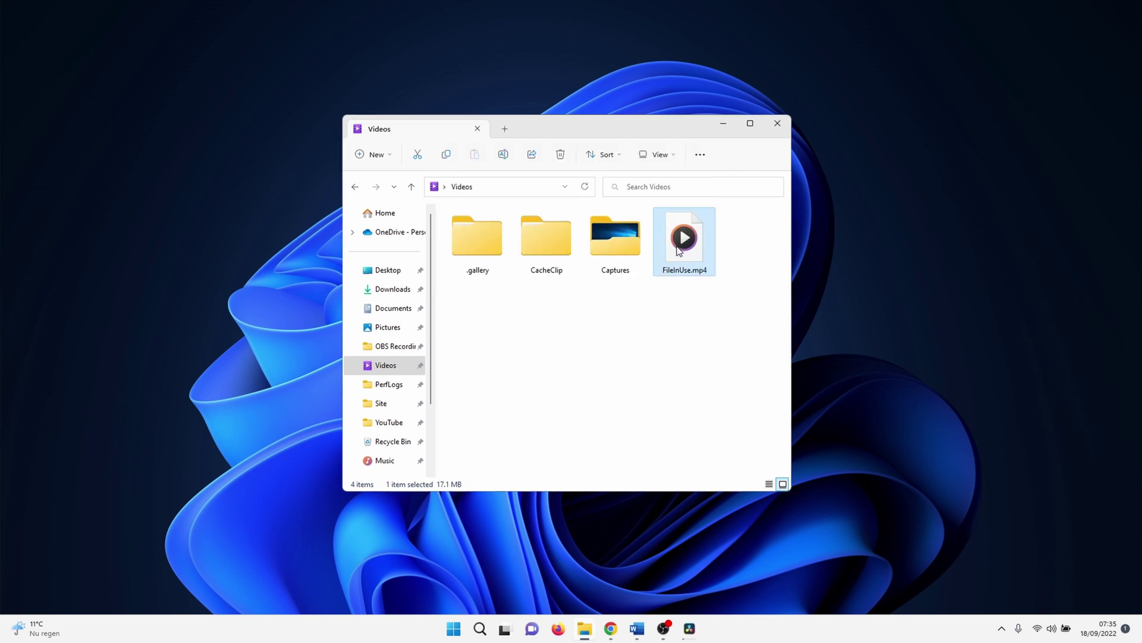
End the DaVinci Resolve task in Task Manager to release the video file.
{"action": "right_click", "coordinate": [453, 628]}
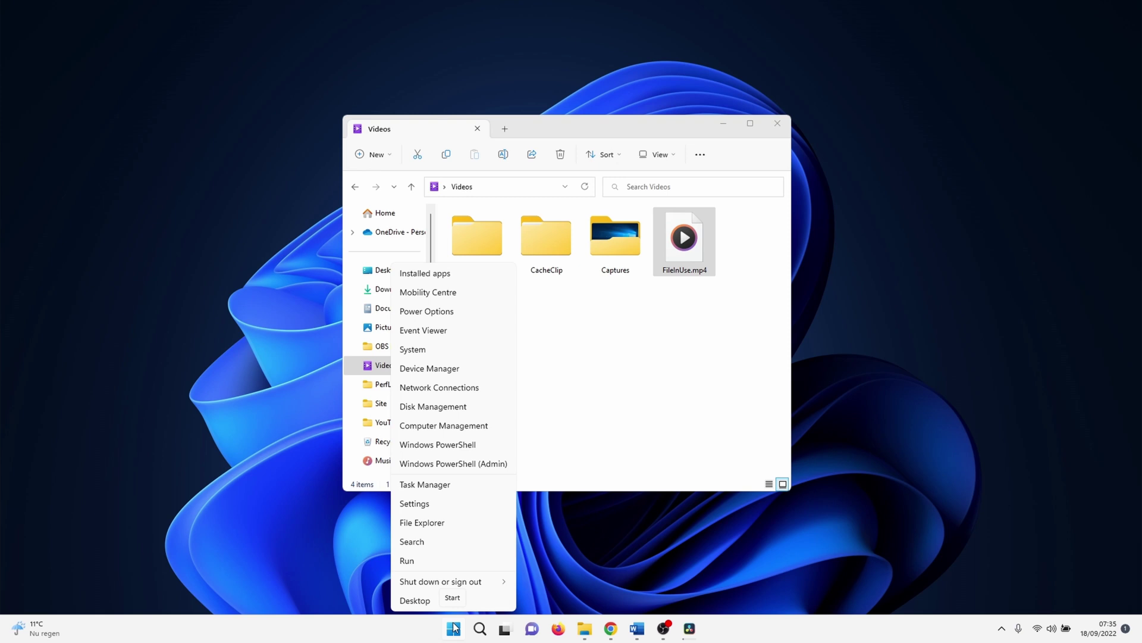
{"action": "left_click", "coordinate": [450, 485]}
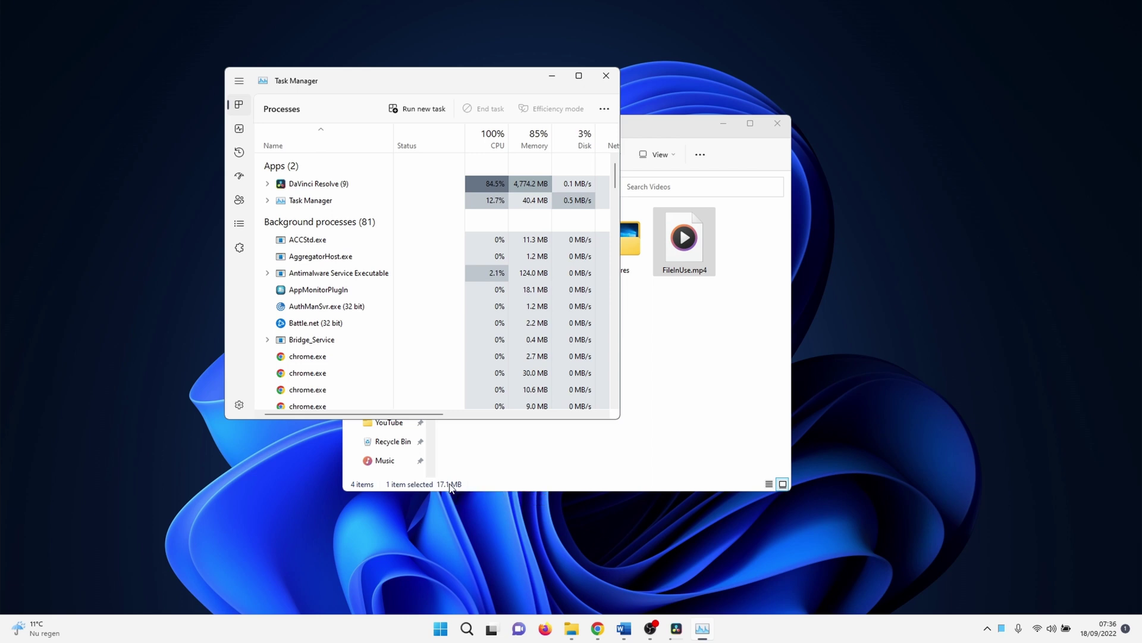
{"action": "left_click", "coordinate": [332, 185]}
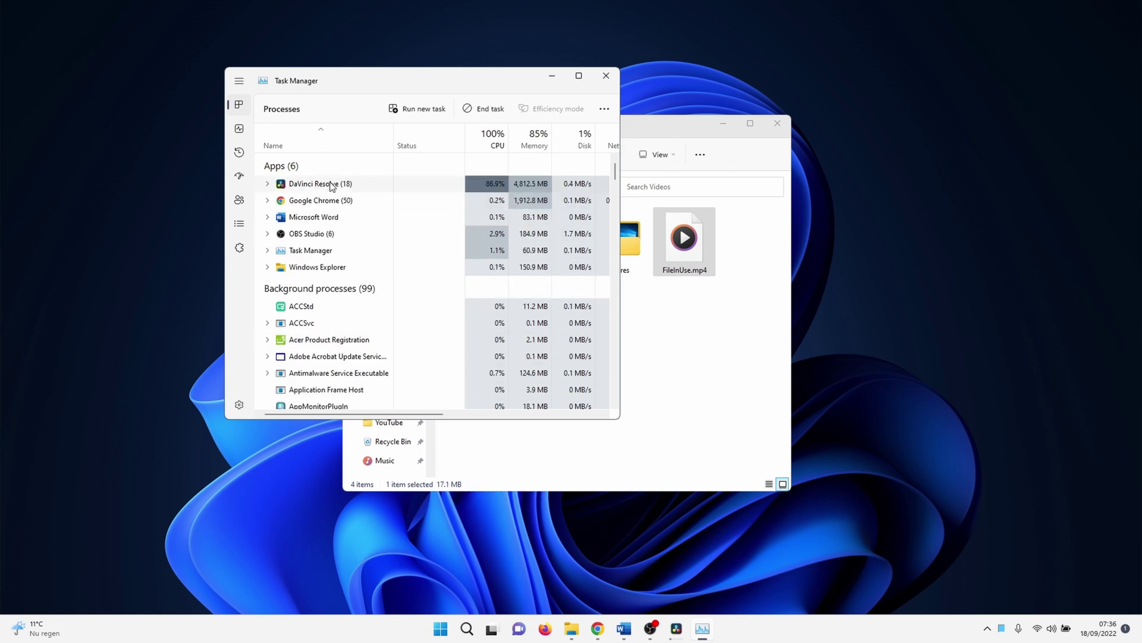
{"action": "right_click", "coordinate": [332, 185]}
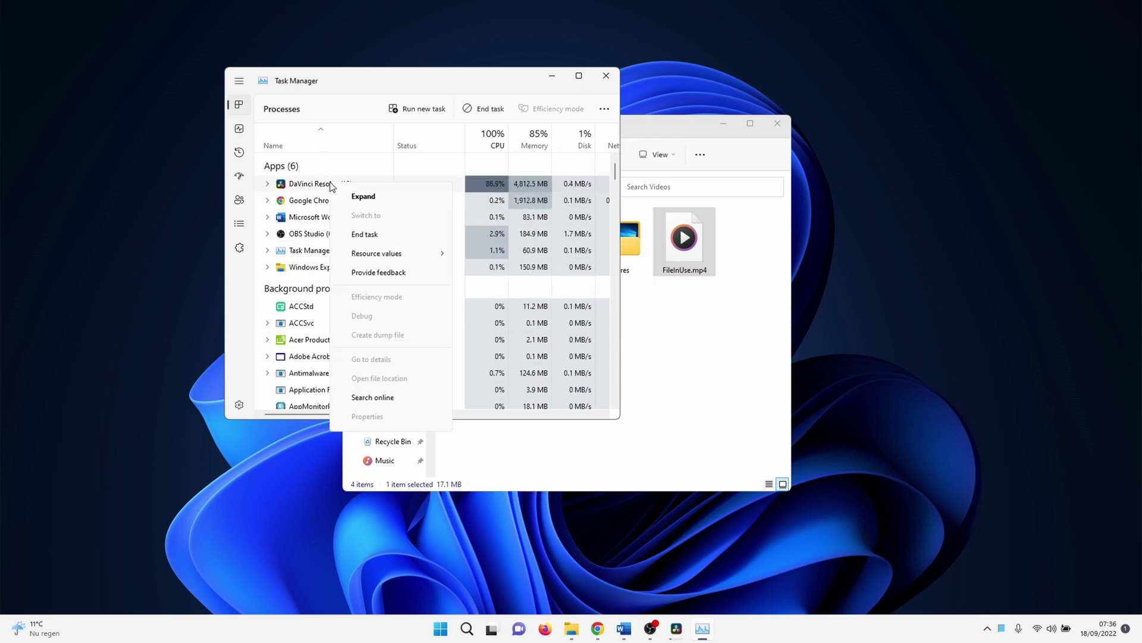
{"action": "left_click", "coordinate": [365, 235]}
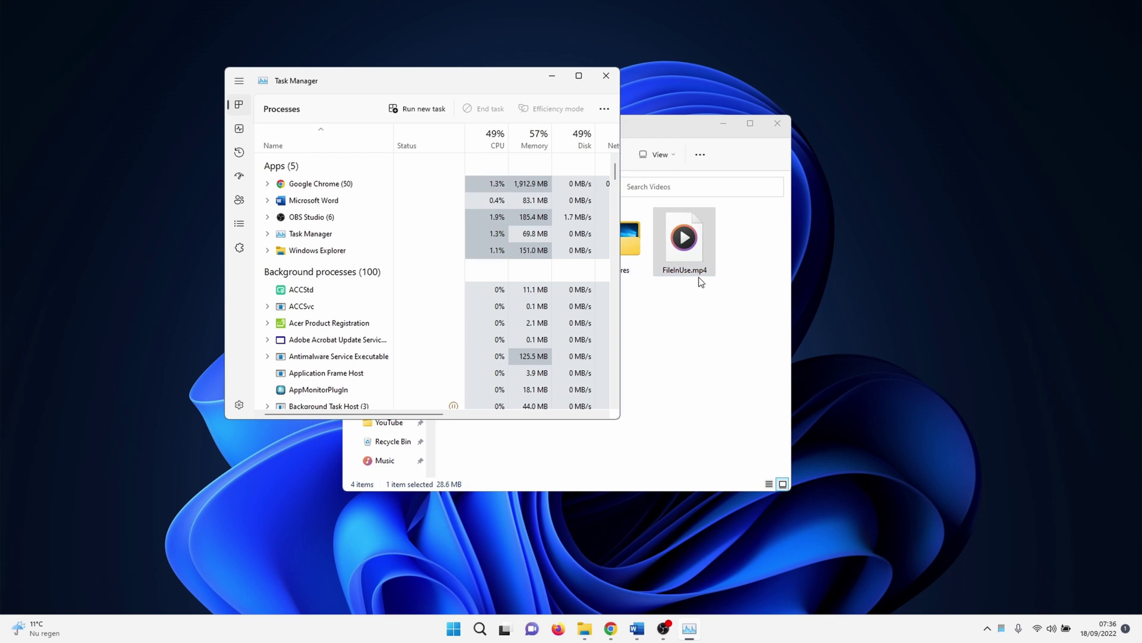
Delete FileInUse.mp4 from the Videos folder.
{"action": "right_click", "coordinate": [693, 245]}
{"action": "left_click", "coordinate": [740, 566]}
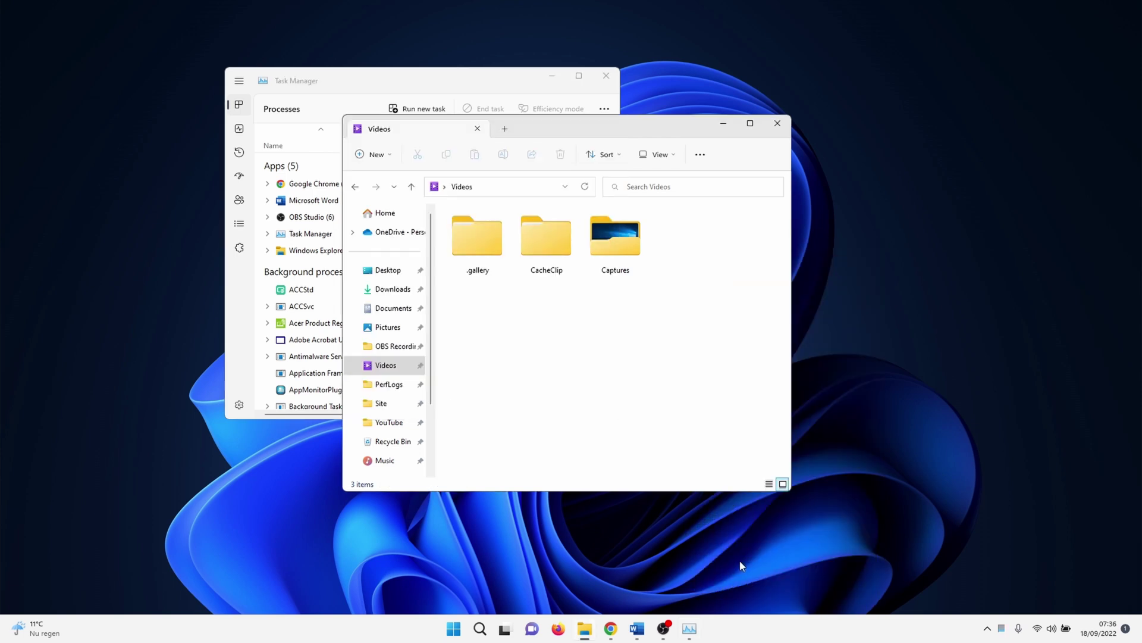
{"action": "left_click", "coordinate": [327, 276]}
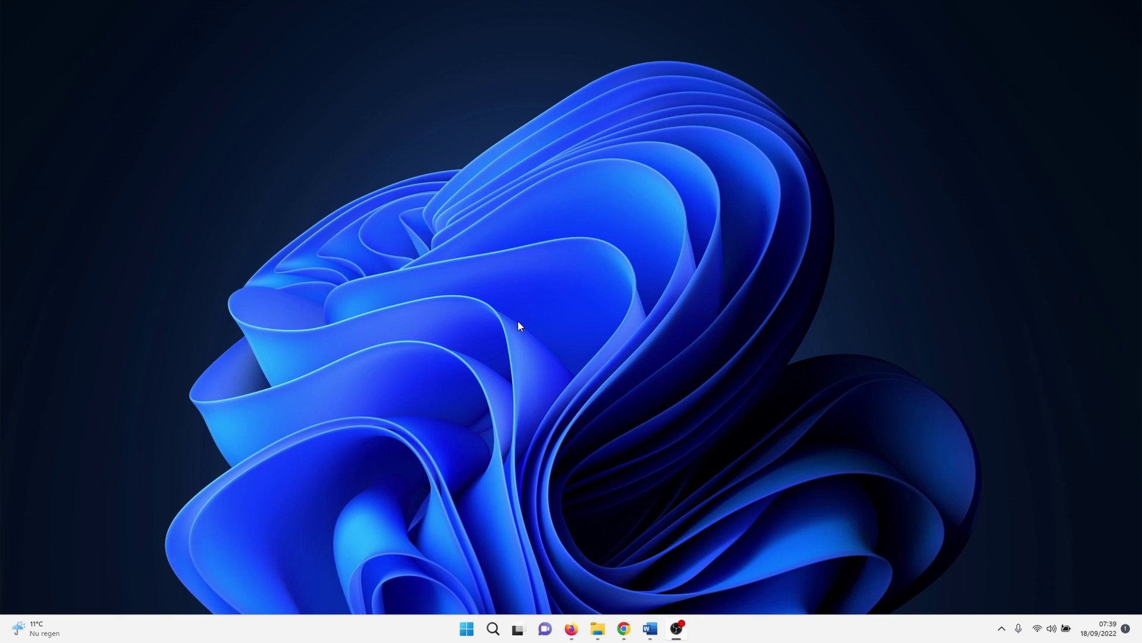
Show the WinRAR 6.11 download page in Firefox, then open the Desktop folder containing Undeletable.
{"action": "left_click", "coordinate": [573, 630]}
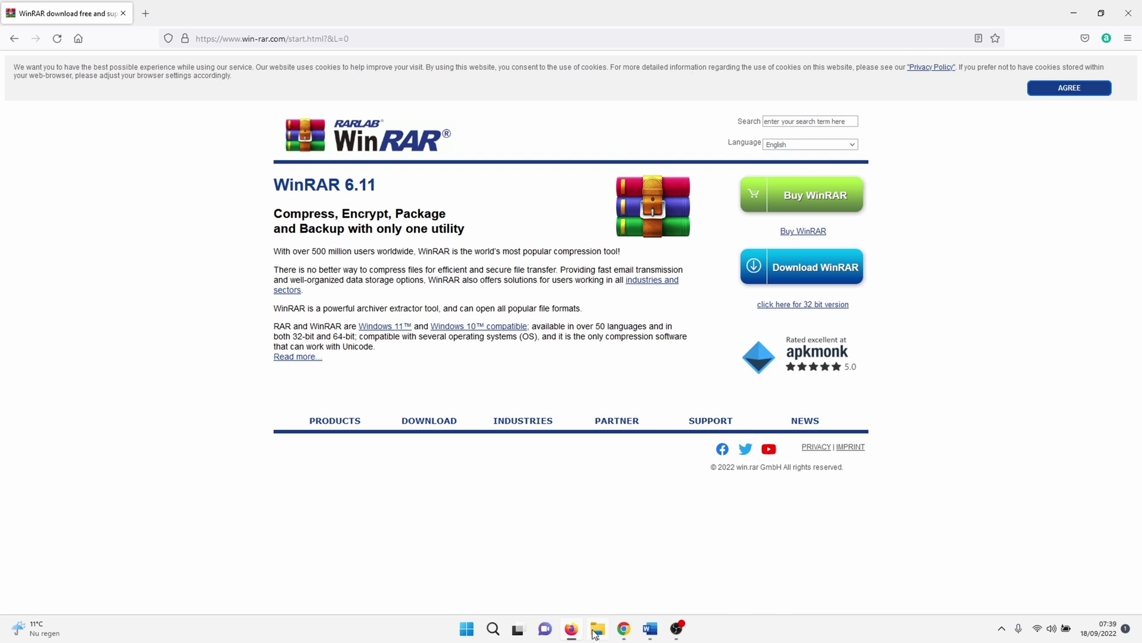
{"action": "left_click", "coordinate": [596, 631]}
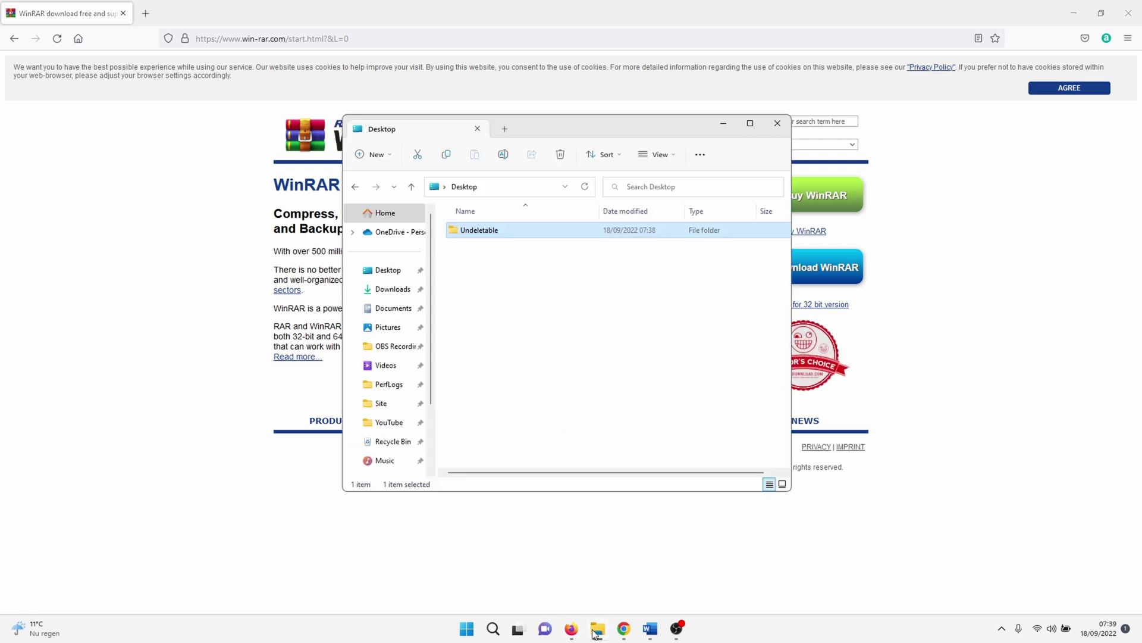
Archive the Undeletable folder into Undeletable.rar with 'Delete files after archiving' ticked, then right-click the archive.
{"action": "right_click", "coordinate": [497, 236]}
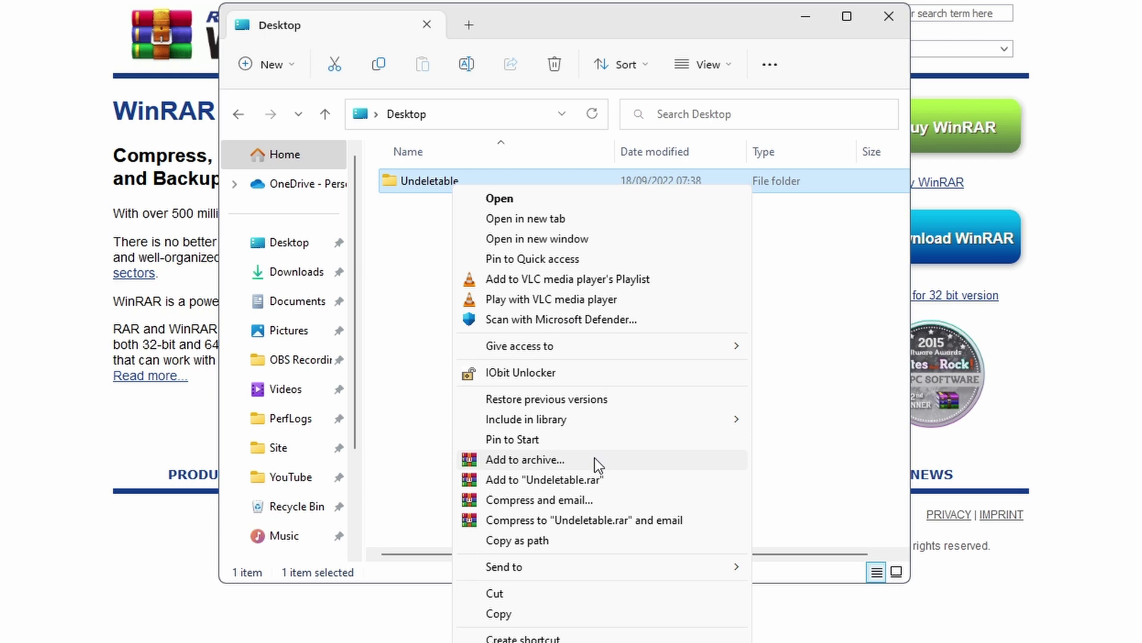
{"action": "left_click", "coordinate": [594, 458]}
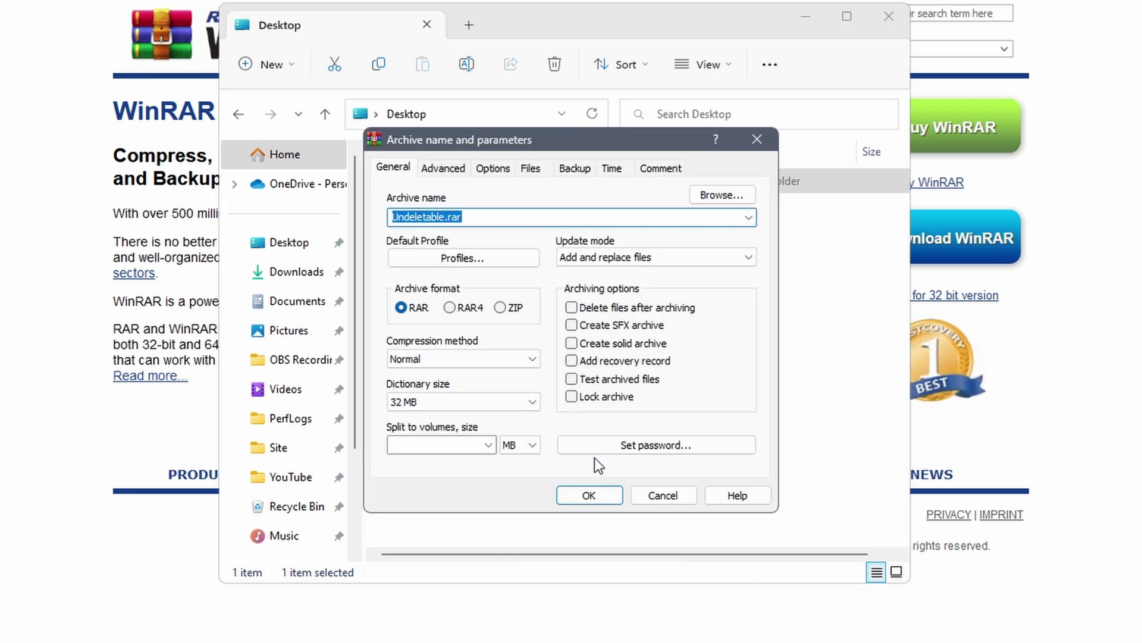
{"action": "left_click", "coordinate": [583, 312]}
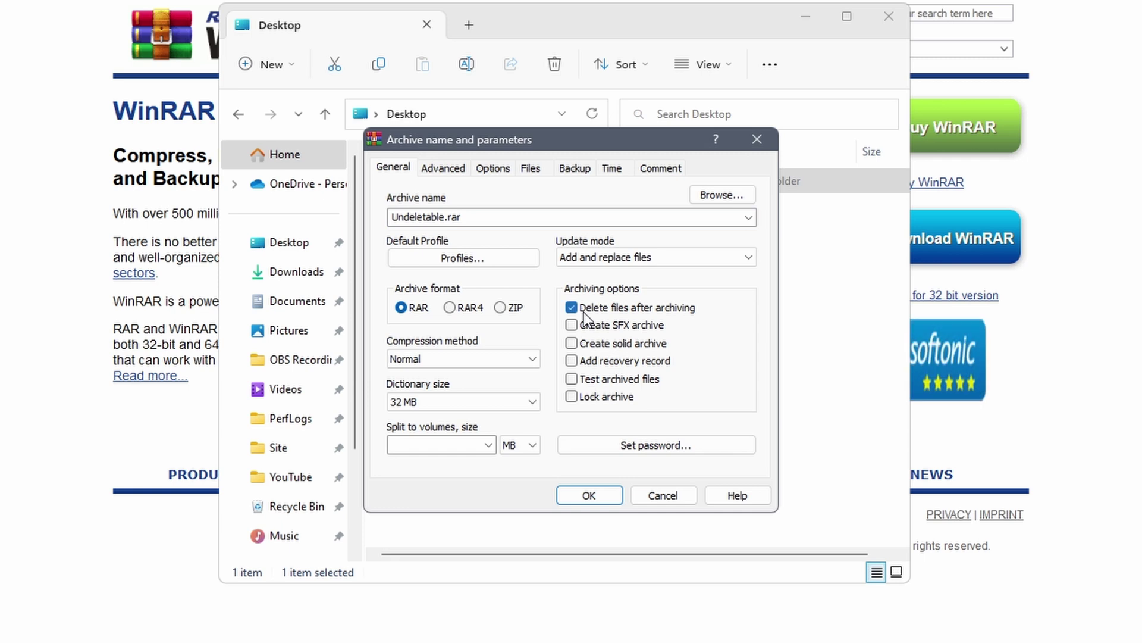
{"action": "left_click", "coordinate": [588, 494]}
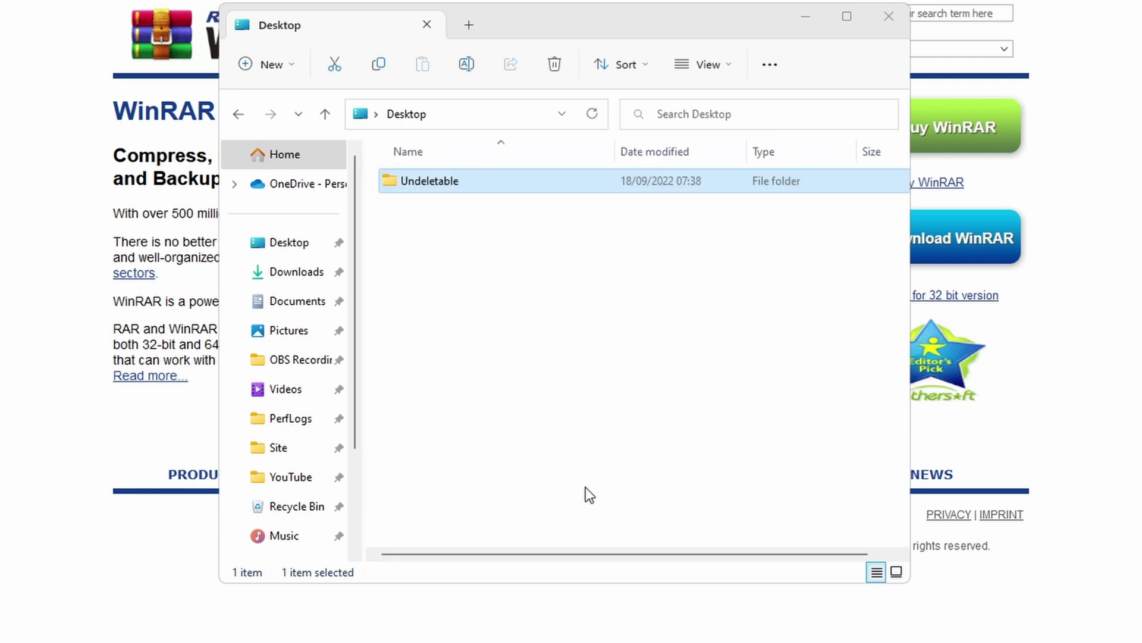
{"action": "right_click", "coordinate": [482, 193]}
Delete Undeletable.rar and switch to Firefox on the IObit Unlocker 1.3.0 download page.
{"action": "left_click", "coordinate": [503, 589]}
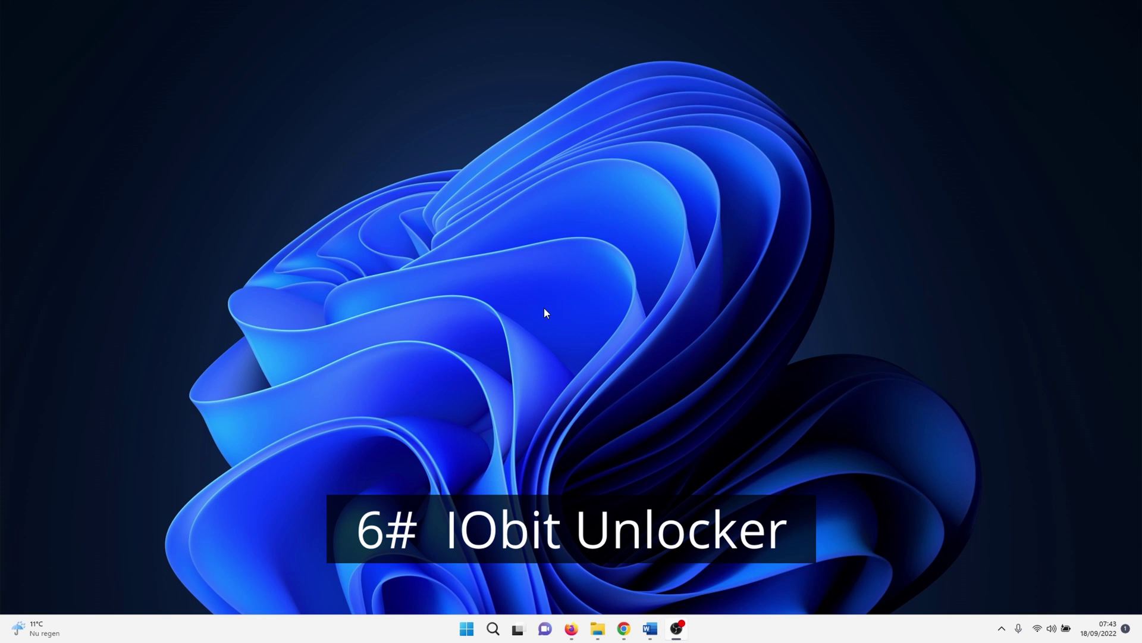
{"action": "left_click", "coordinate": [571, 628]}
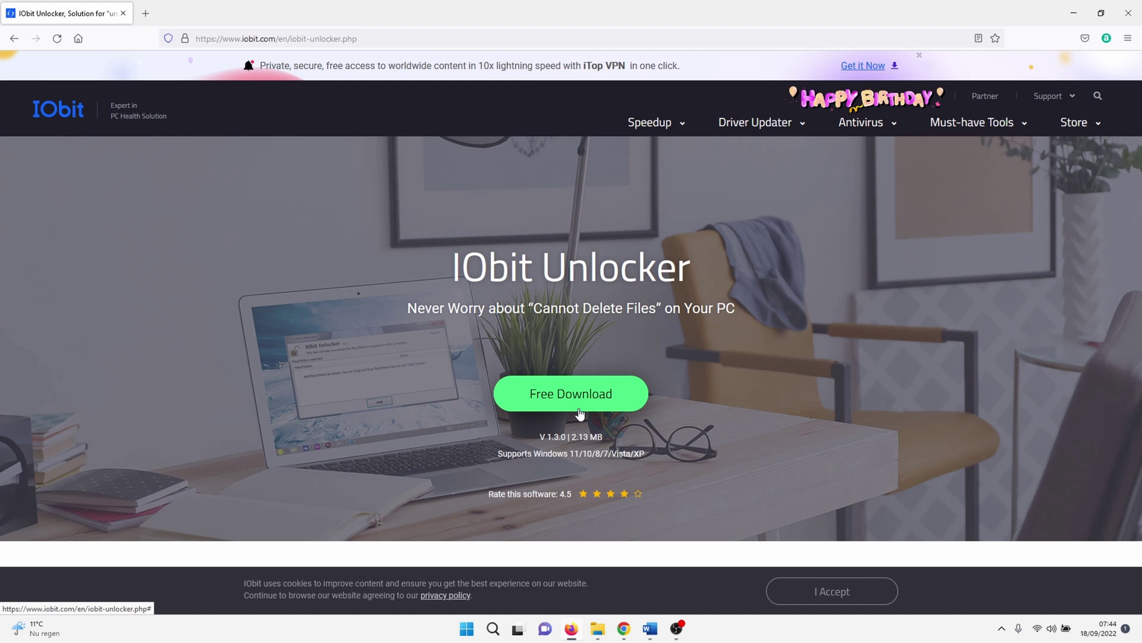
Minimize Firefox and launch IObit Unlocker by searching 'iobit'.
{"action": "left_click", "coordinate": [1074, 13]}
{"action": "left_click", "coordinate": [487, 629]}
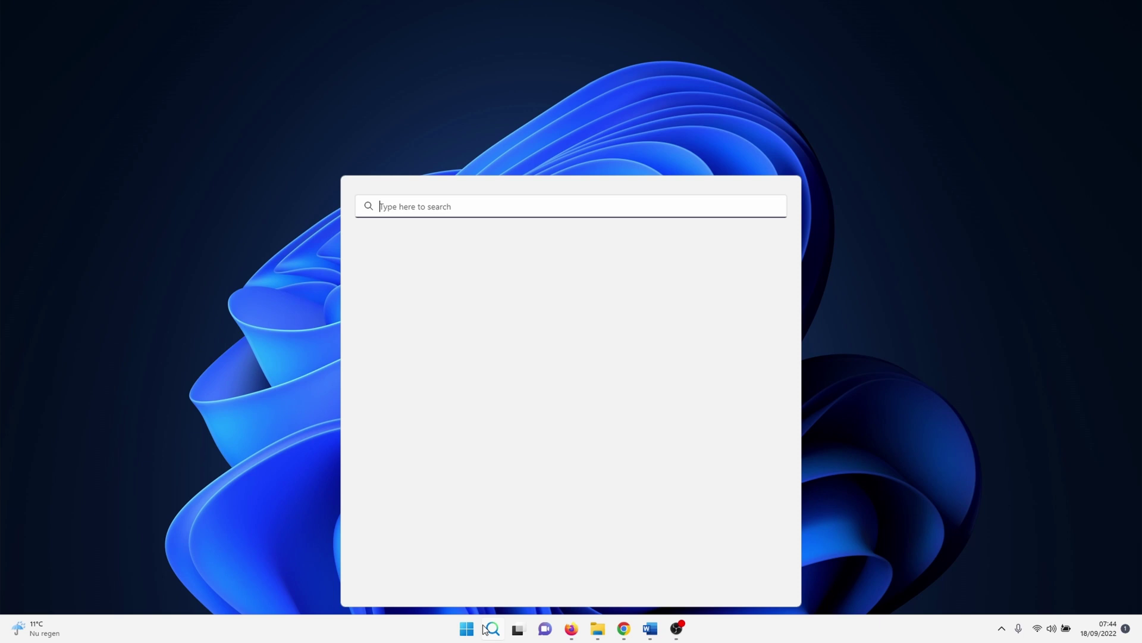
{"action": "type", "text": "iobit"}
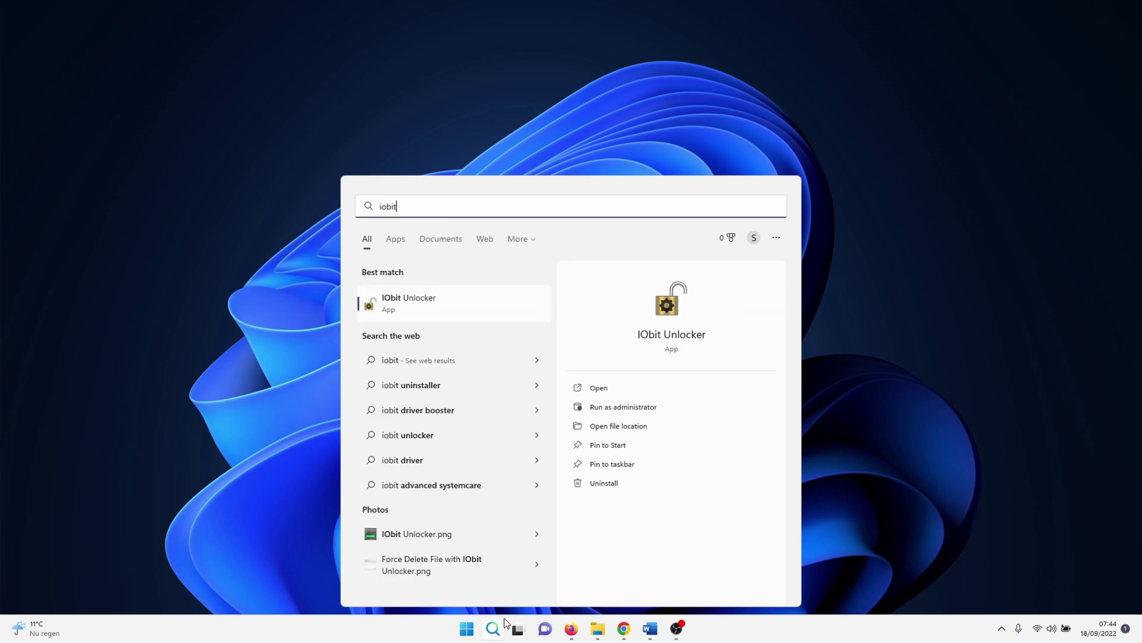
{"action": "left_click", "coordinate": [502, 308]}
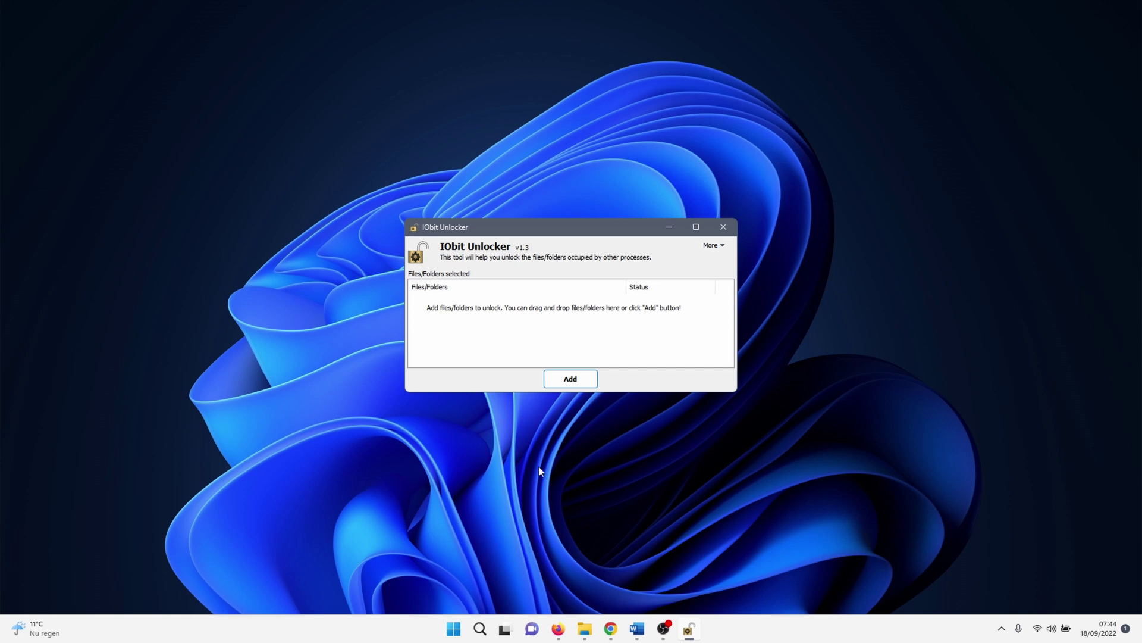
Unlock Force Delete.png in Forced Mode, then delete it from the Desktop.
{"action": "left_click", "coordinate": [585, 629]}
{"action": "left_click_drag", "start_coordinate": [794, 231], "coordinate": [504, 314]}
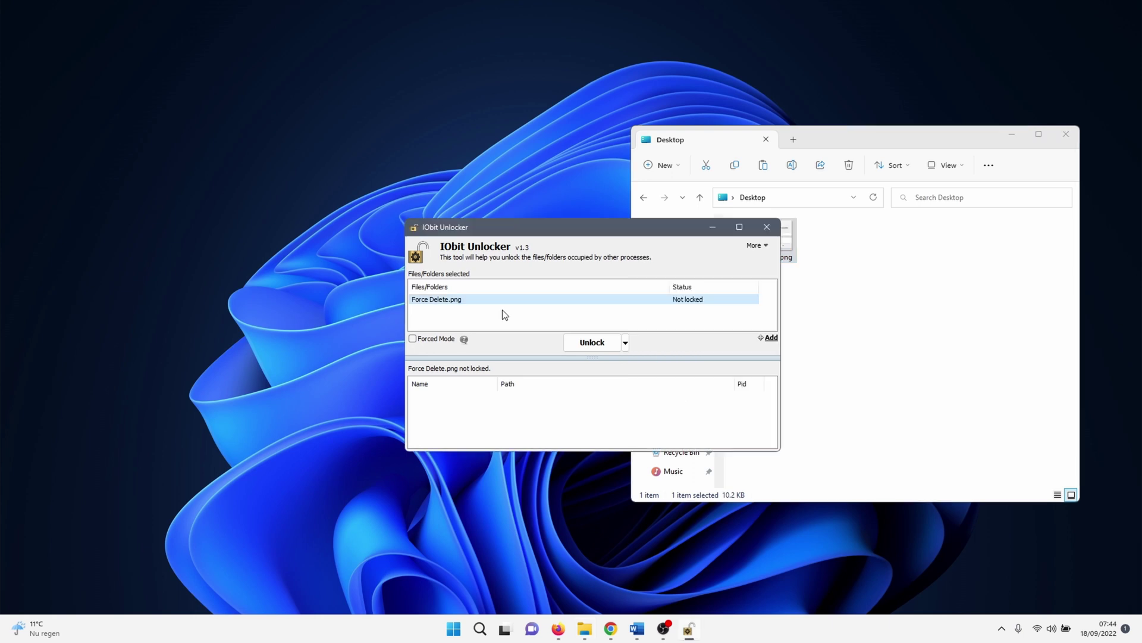
{"action": "left_click", "coordinate": [436, 340]}
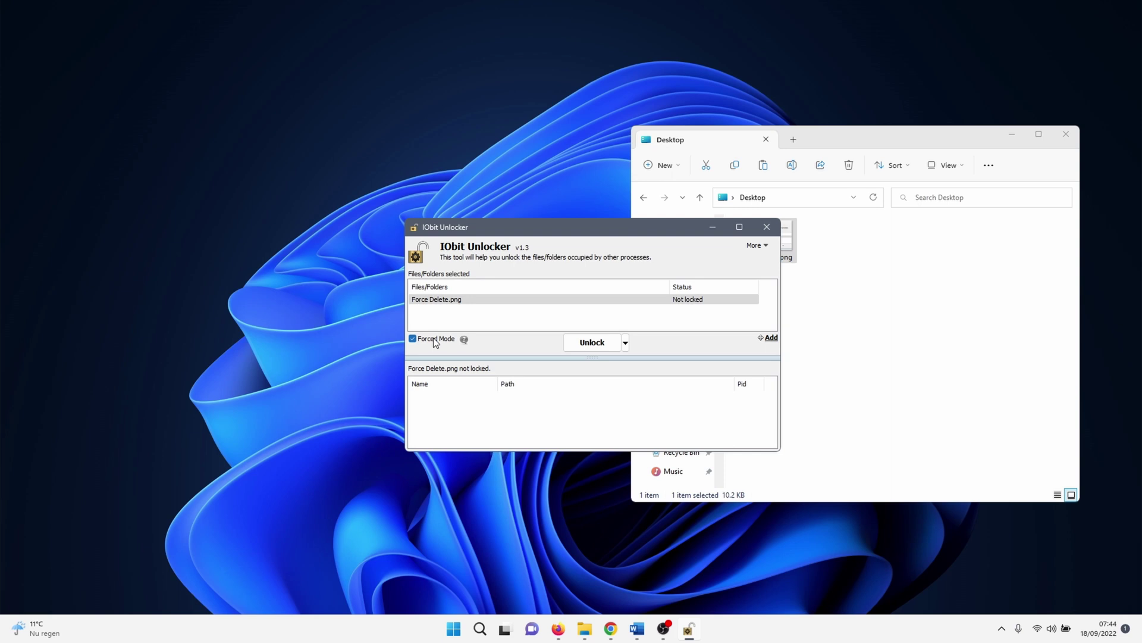
{"action": "left_click", "coordinate": [580, 345]}
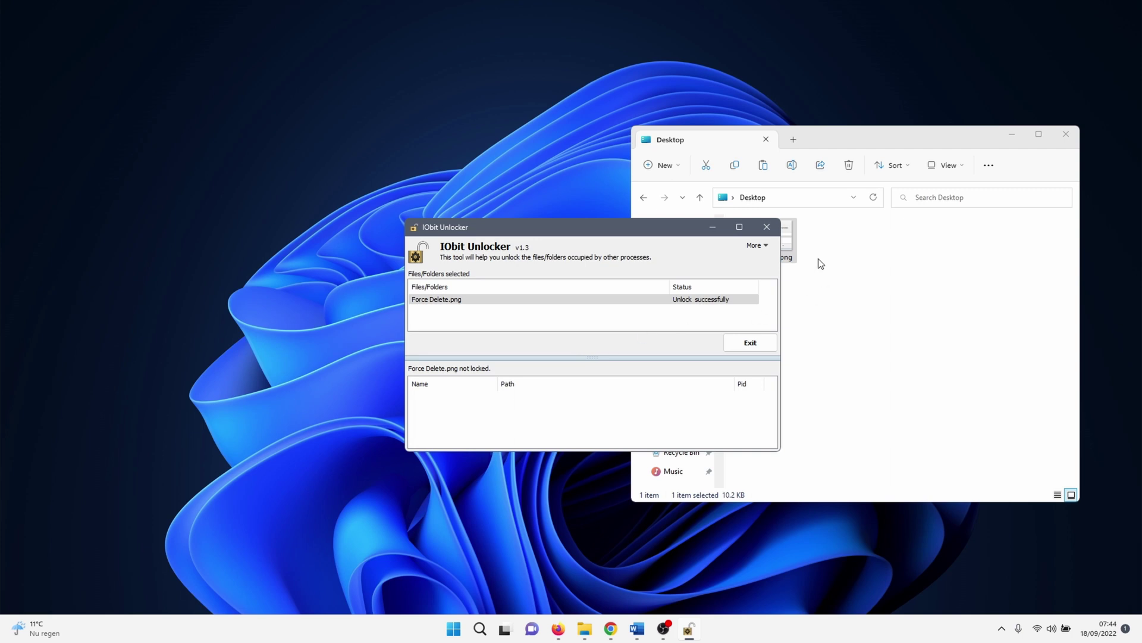
{"action": "right_click", "coordinate": [791, 240]}
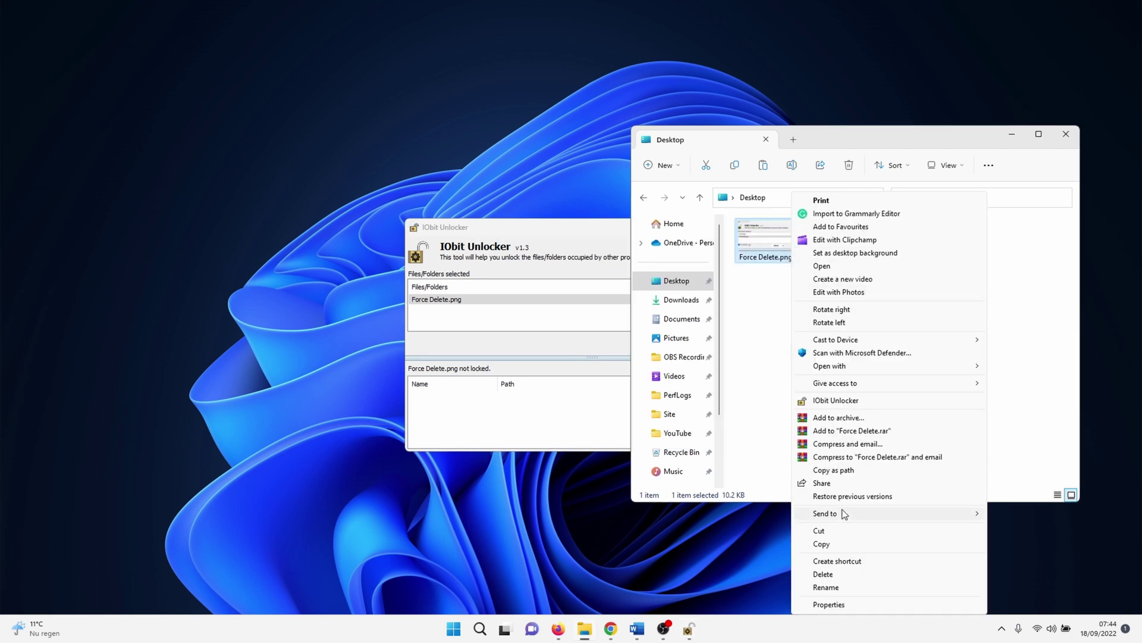
{"action": "left_click", "coordinate": [824, 574]}
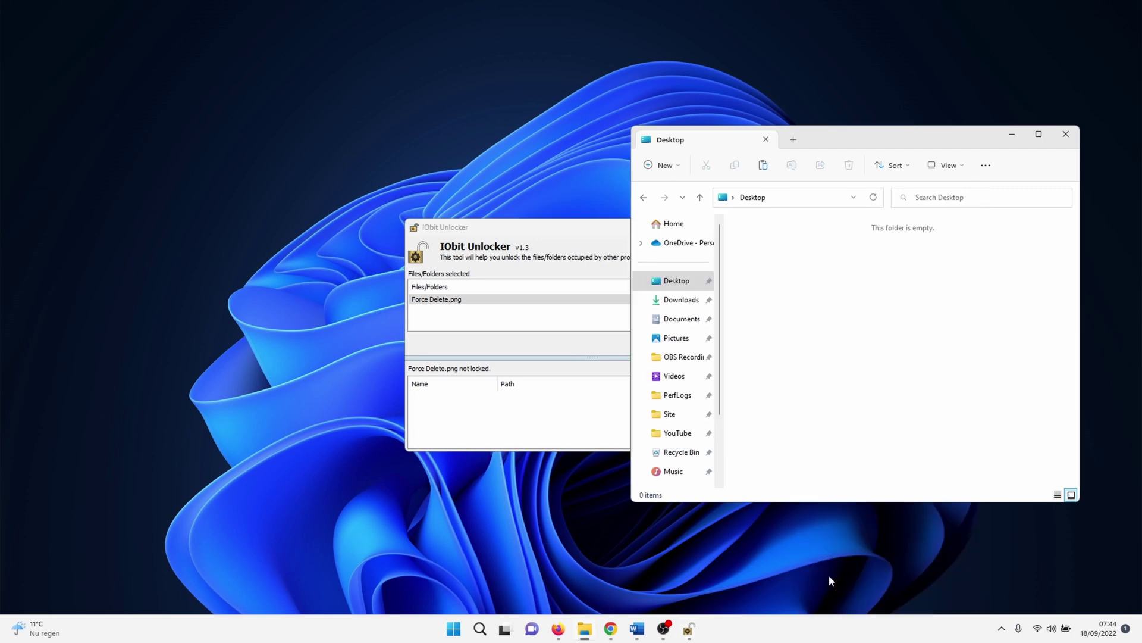